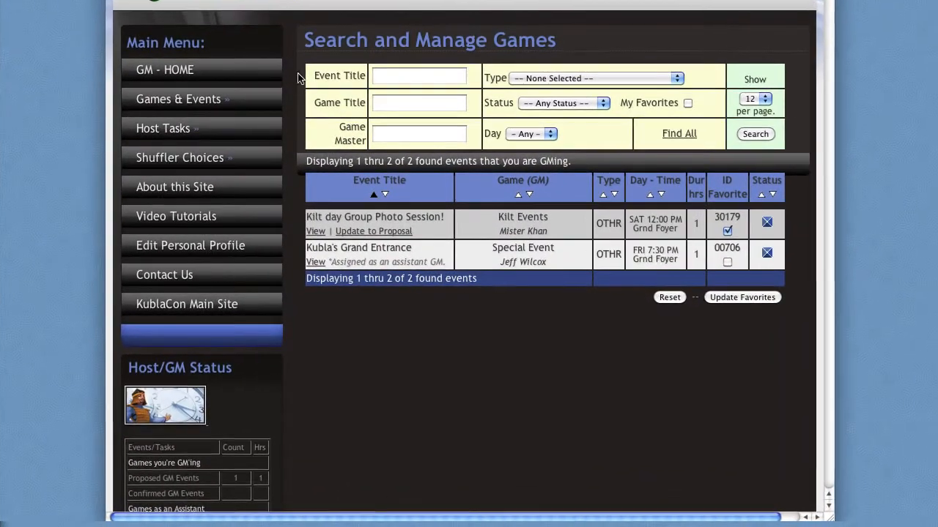
Open the form for adding a new event to GM.
{"action": "mouse_move", "coordinate": [290, 161]}
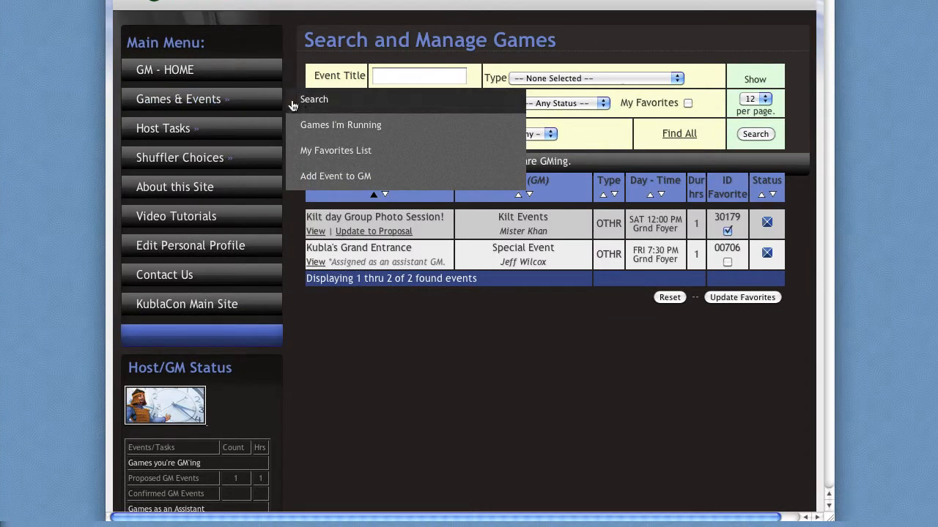
{"action": "left_click", "coordinate": [305, 178]}
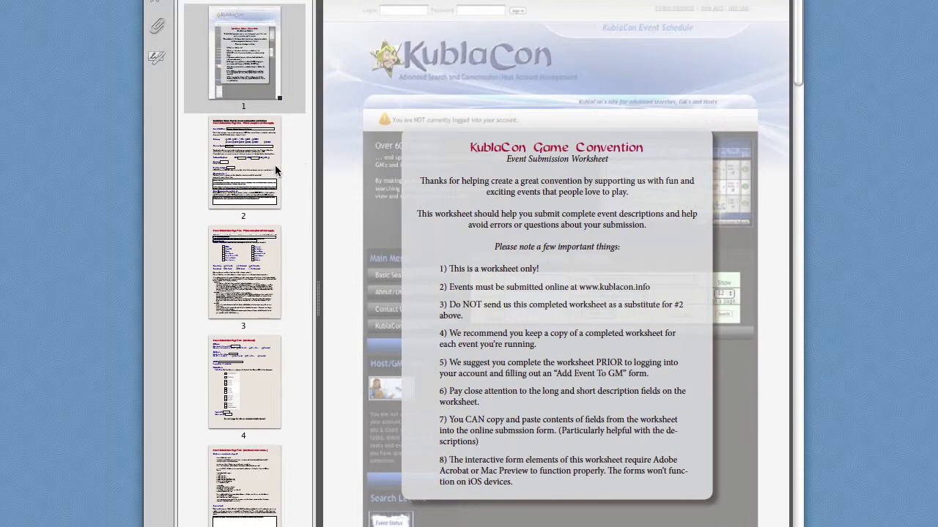
Review the event submission worksheet's form pages, thumbnails 2 through 5, in the PDF.
{"action": "left_click", "coordinate": [271, 173]}
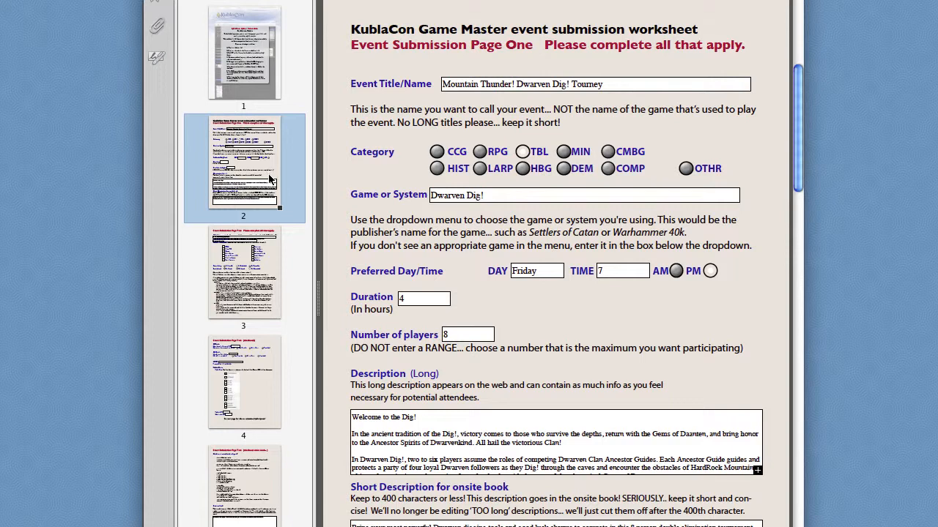
{"action": "left_click", "coordinate": [257, 289]}
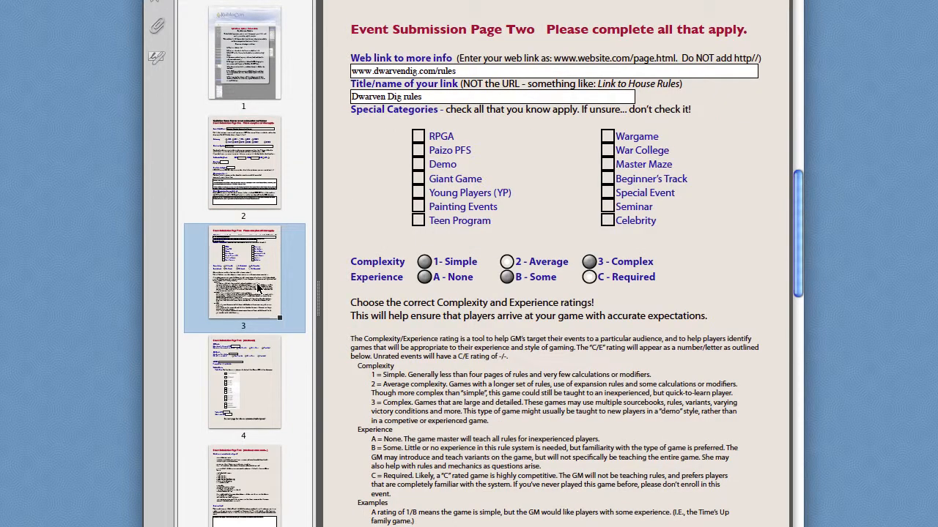
{"action": "left_click", "coordinate": [256, 378]}
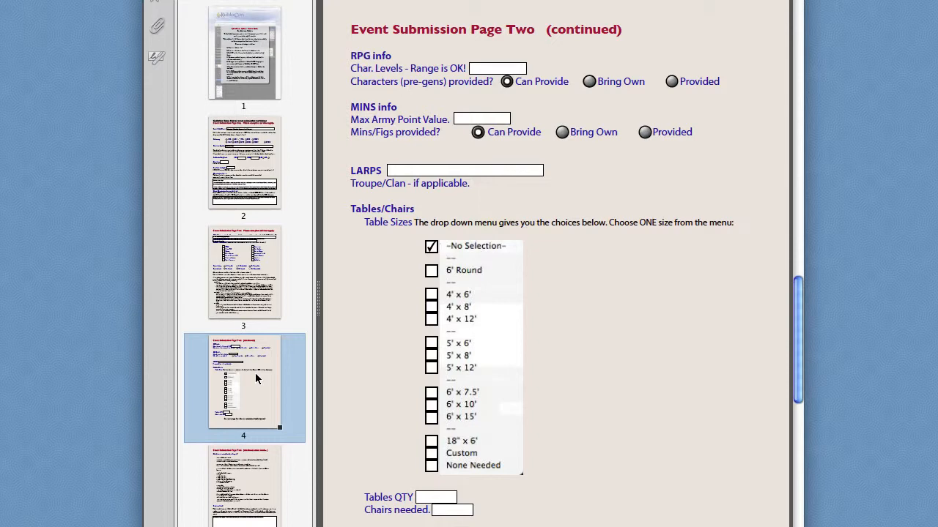
{"action": "left_click", "coordinate": [252, 473]}
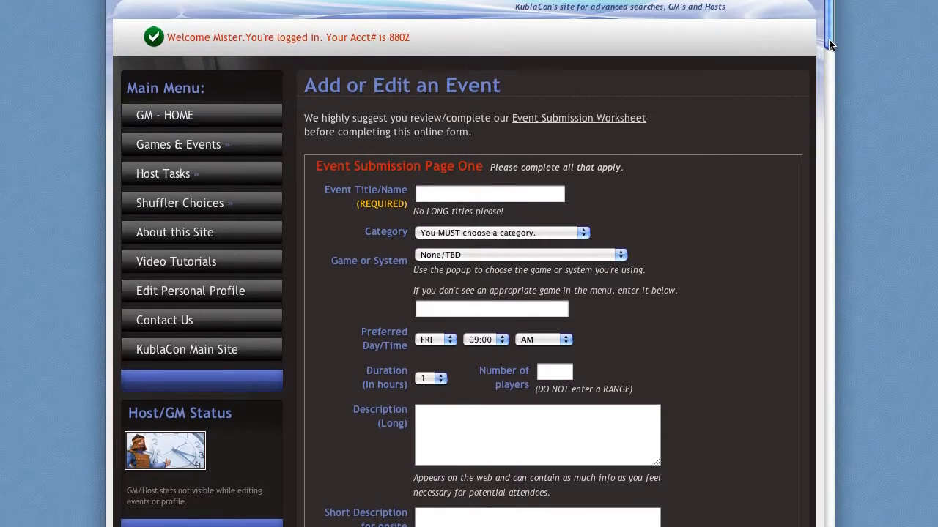
Enter "Mountain Thunder! Dwarven Dig! Tourney" as the event title on page one of the online event form.
{"action": "left_click_drag", "start_coordinate": [828, 40], "coordinate": [835, 137]}
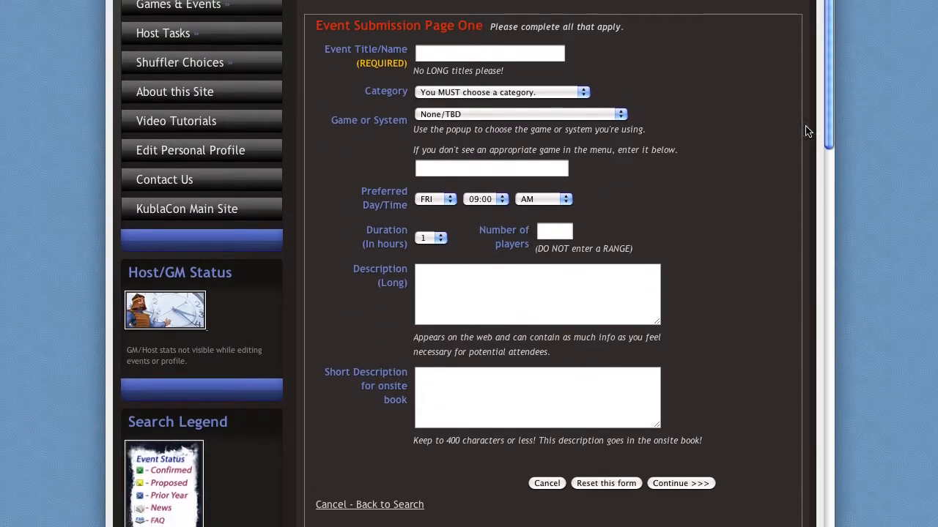
{"action": "left_click", "coordinate": [512, 53]}
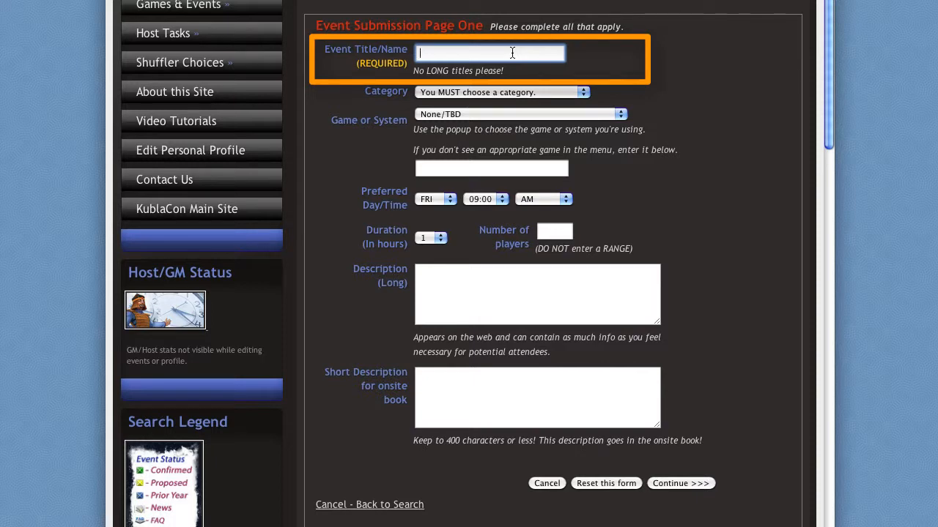
{"action": "type", "text": "Moun"}
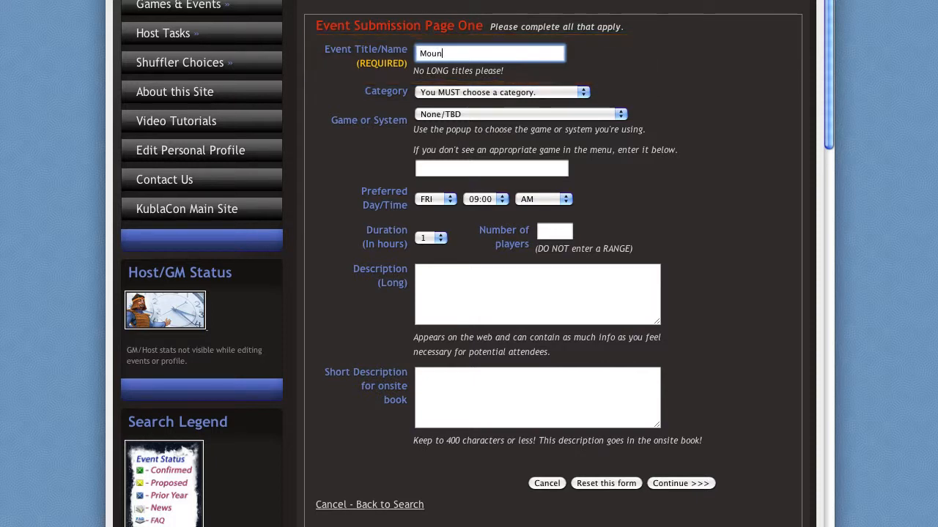
{"action": "type", "text": "tah"}
{"action": "key", "text": "BackSpace"}
{"action": "type", "text": "in Thunder!"}
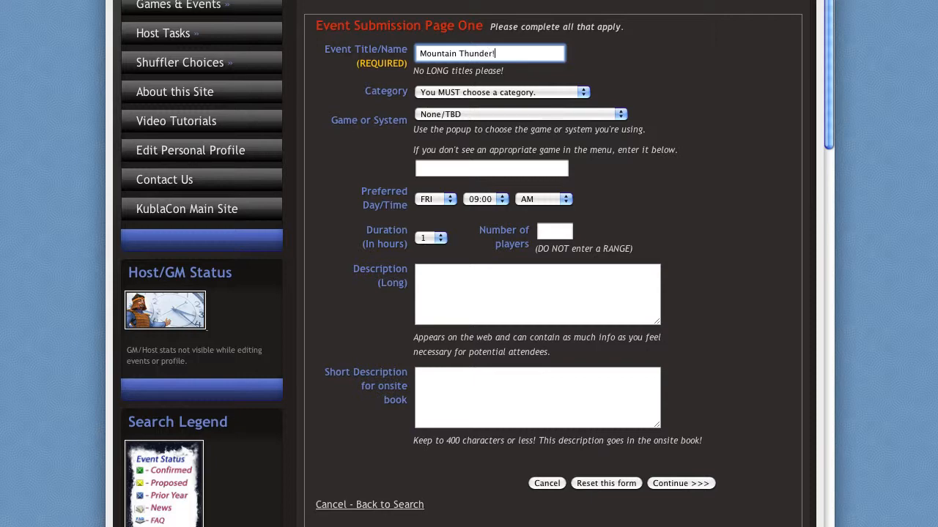
{"action": "type", "text": " Dwarven Dig! Tourney"}
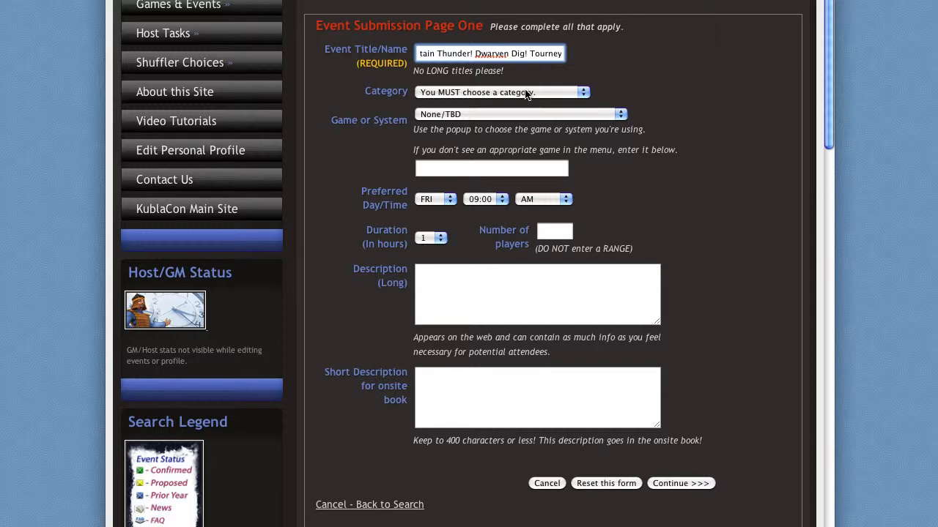
Try the suffix "- YP" at the end of the event title and remove it again.
{"action": "type", "text": "-"}
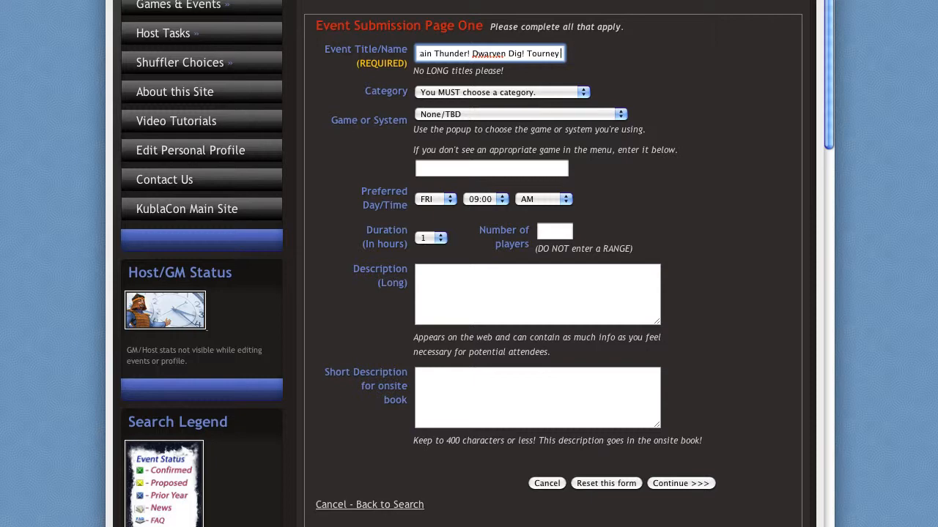
{"action": "type", "text": " Y"}
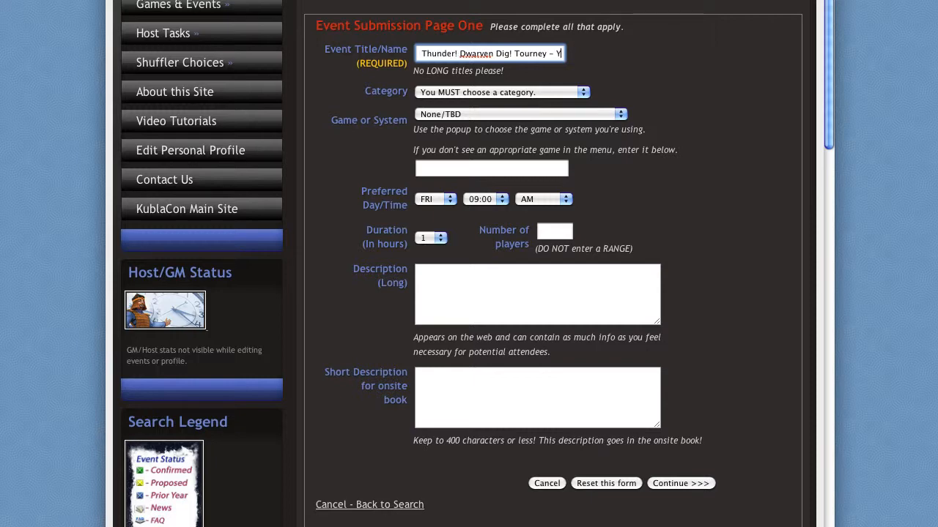
{"action": "type", "text": "P"}
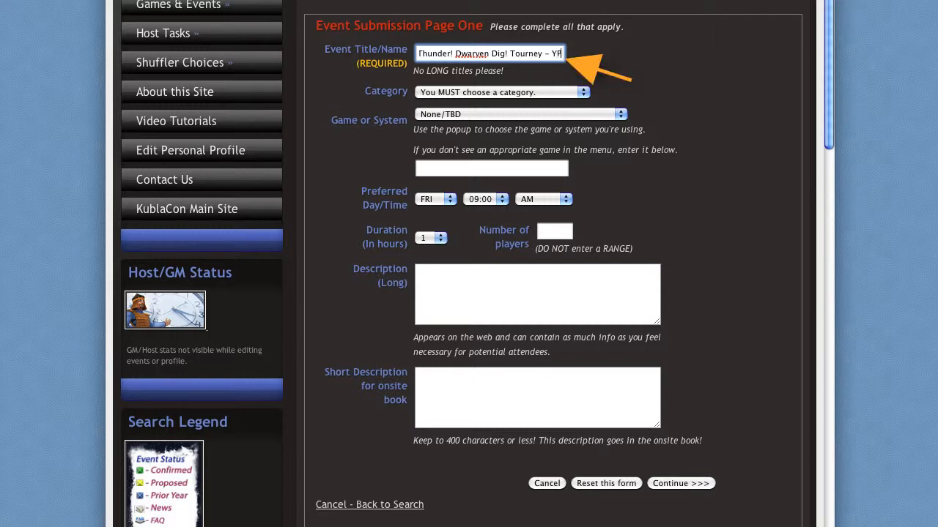
{"action": "key", "text": "BackSpace"}
{"action": "key", "text": "BackSpace"}
{"action": "key", "text": "BackSpace"}
{"action": "key", "text": "BackSpace"}
{"action": "key", "text": "BackSpace"}
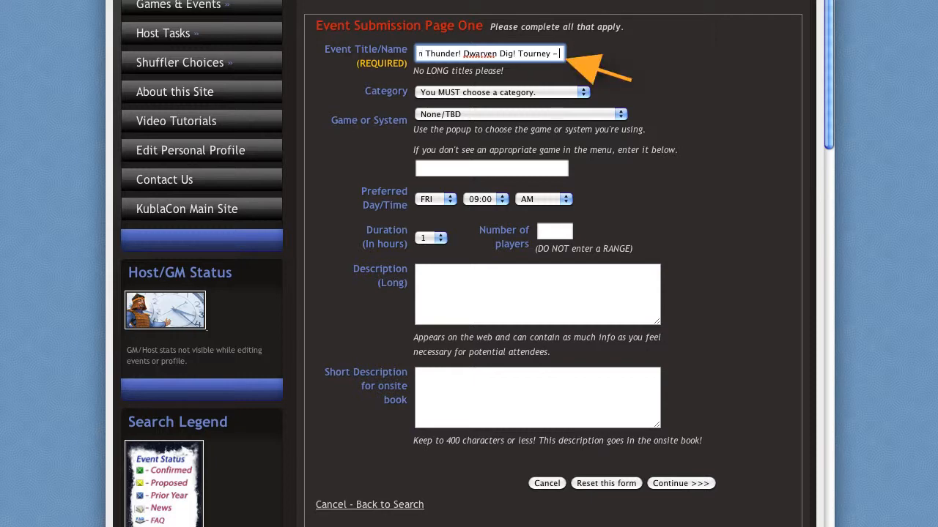
Set the category to "TBL – Tabletop (board) Games" and the game or system to "Dwarven Dig".
{"action": "left_click", "coordinate": [533, 93]}
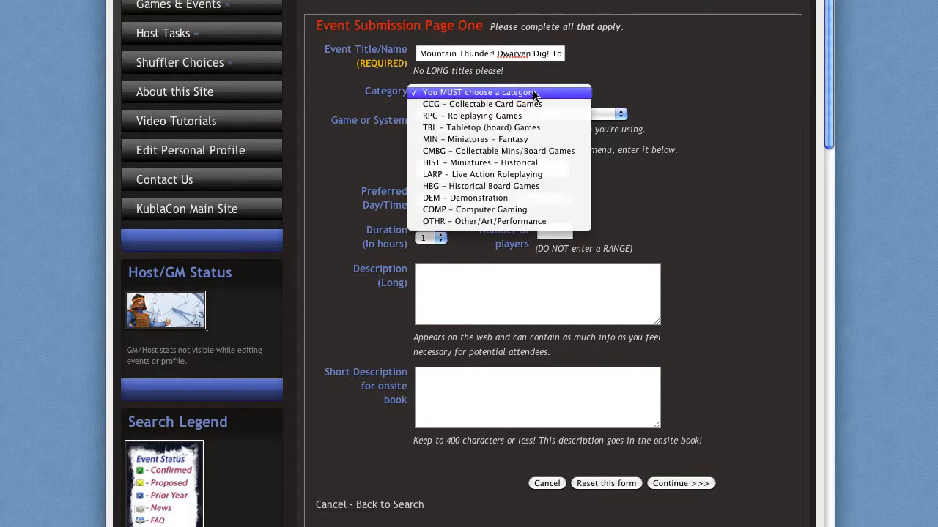
{"action": "left_click", "coordinate": [531, 129]}
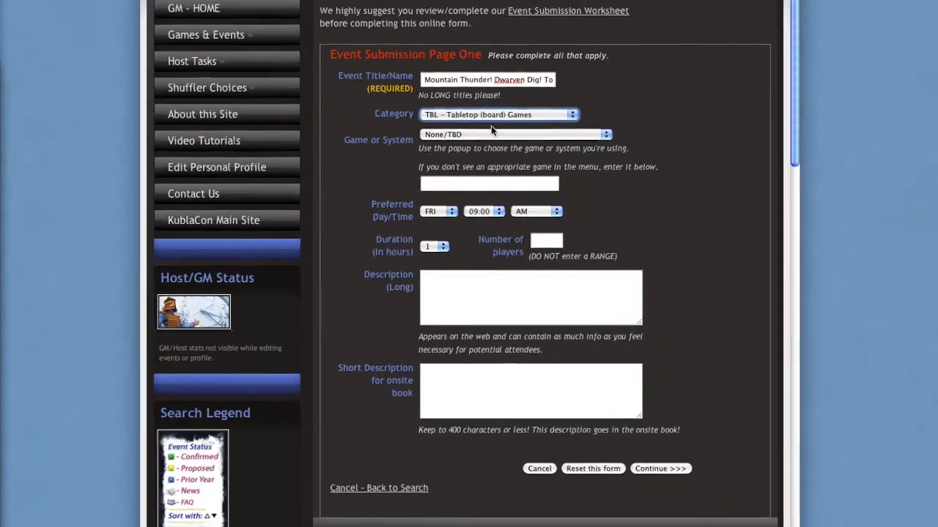
{"action": "left_click", "coordinate": [546, 115]}
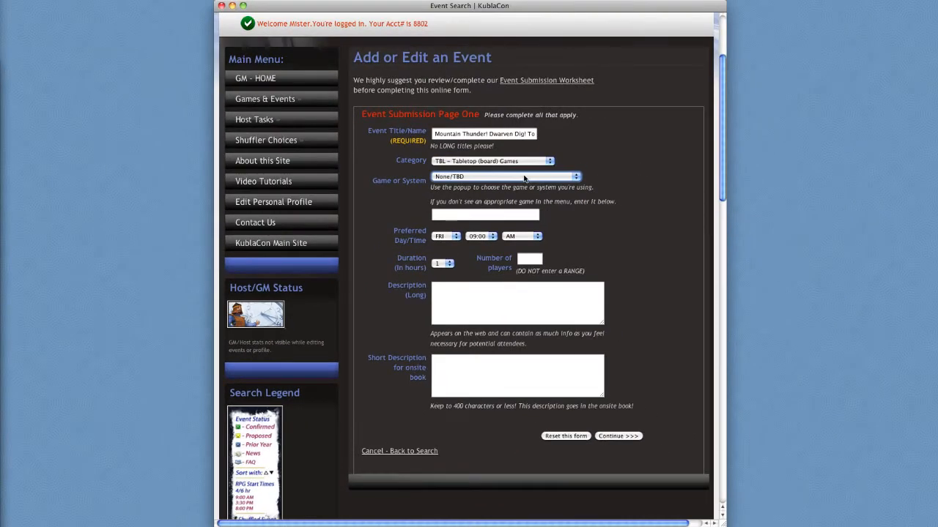
{"action": "left_click", "coordinate": [524, 178]}
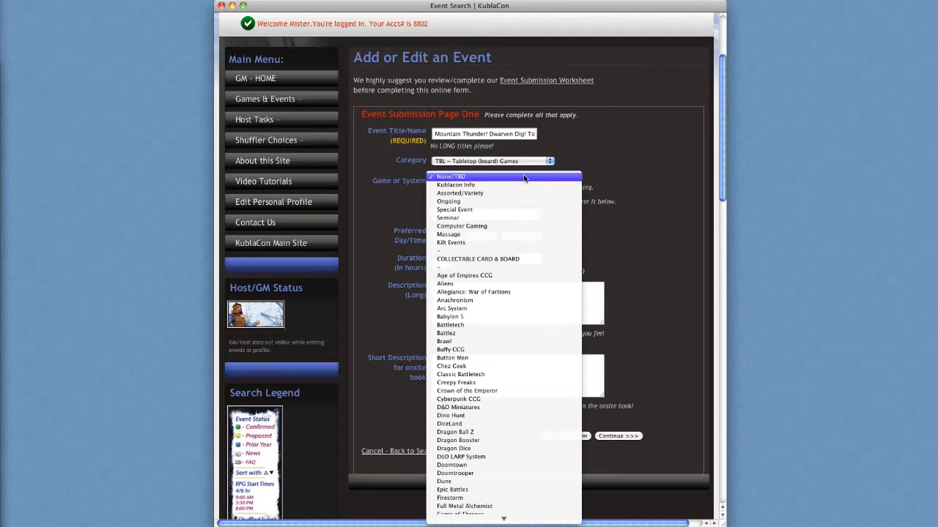
{"action": "scroll", "coordinate": [523, 178], "scroll_direction": "down", "scroll_amount": 5}
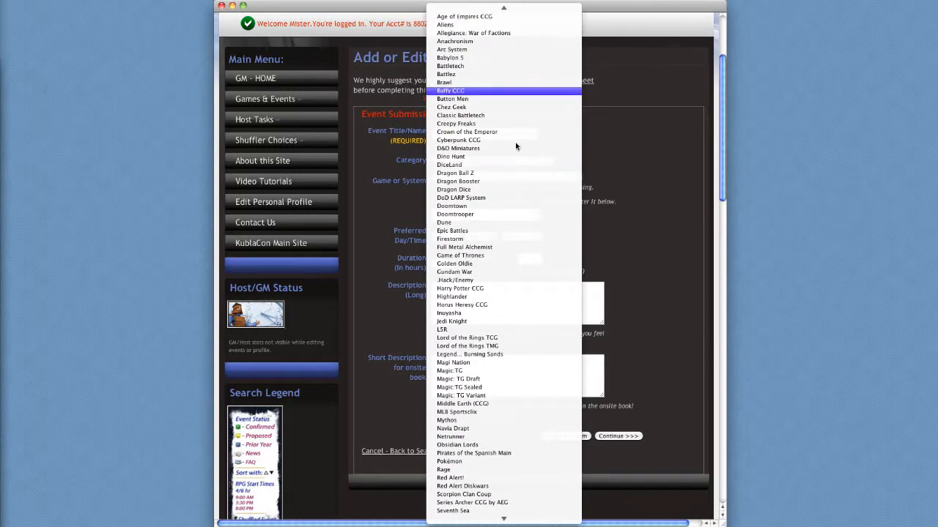
{"action": "mouse_move", "coordinate": [475, 8]}
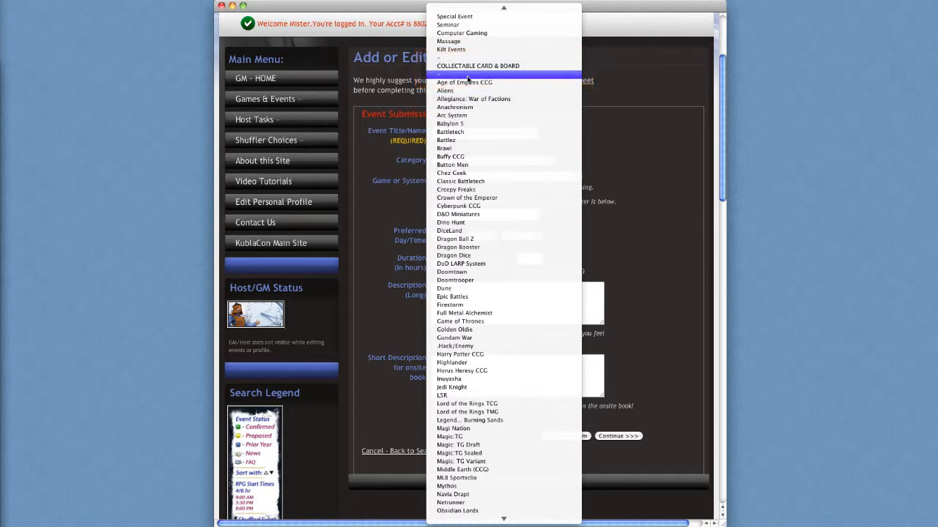
{"action": "scroll", "coordinate": [466, 79], "scroll_direction": "down", "scroll_amount": 15}
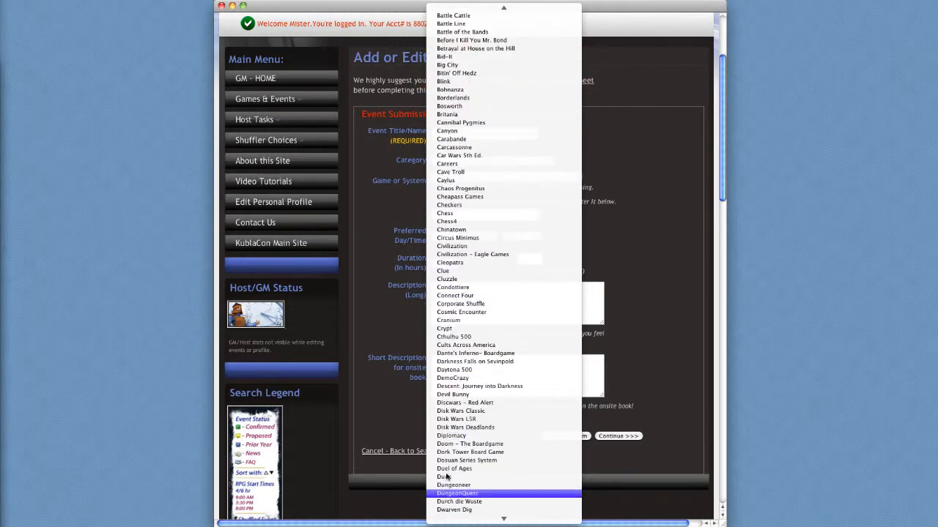
{"action": "left_click", "coordinate": [445, 509]}
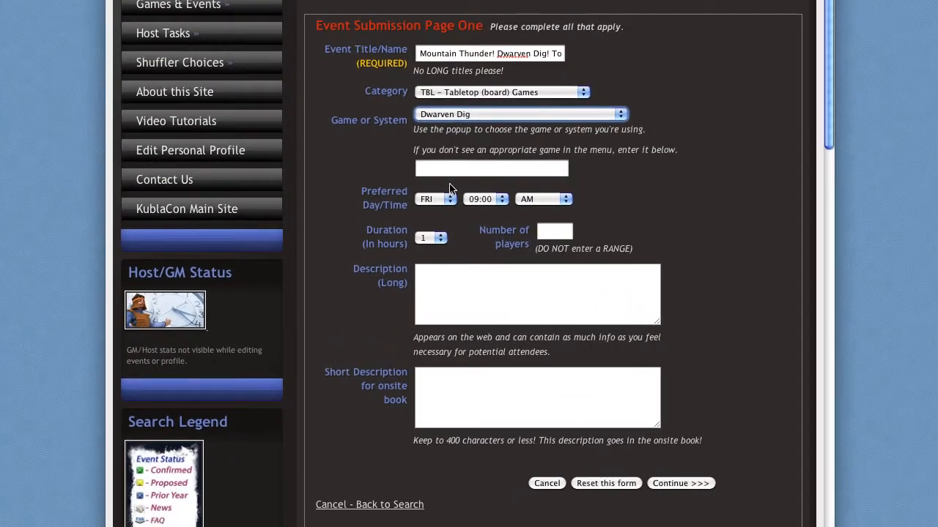
Set the preferred day and time to FRI at 07:00 PM.
{"action": "left_click", "coordinate": [445, 200]}
{"action": "left_click", "coordinate": [444, 199]}
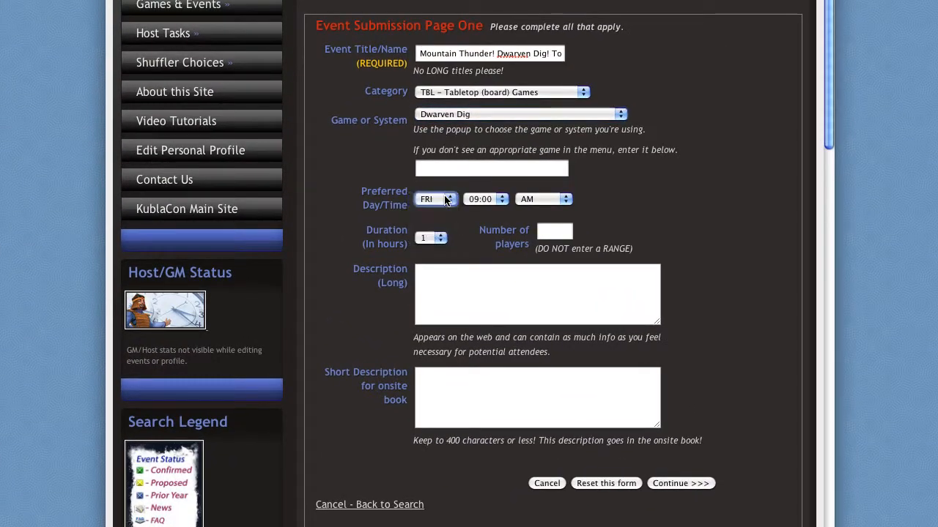
{"action": "left_click", "coordinate": [481, 199]}
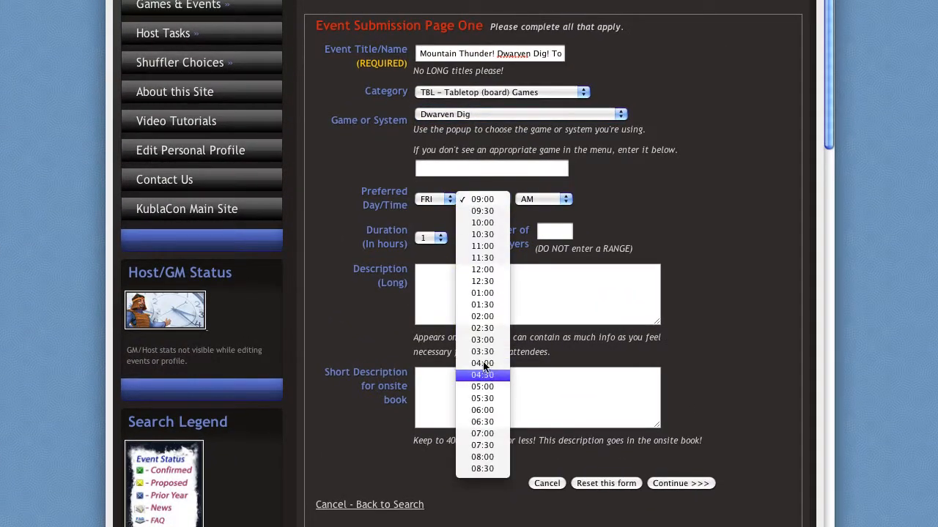
{"action": "left_click", "coordinate": [480, 434]}
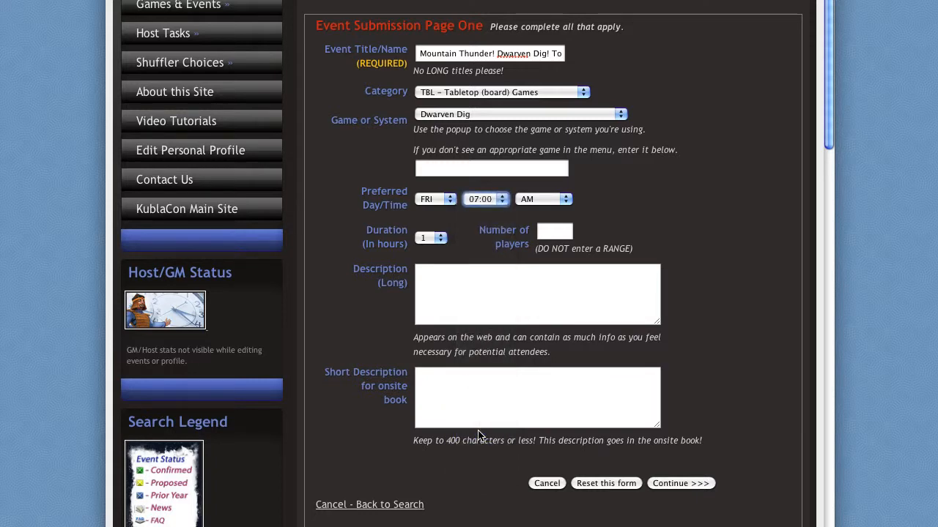
{"action": "left_click", "coordinate": [546, 201]}
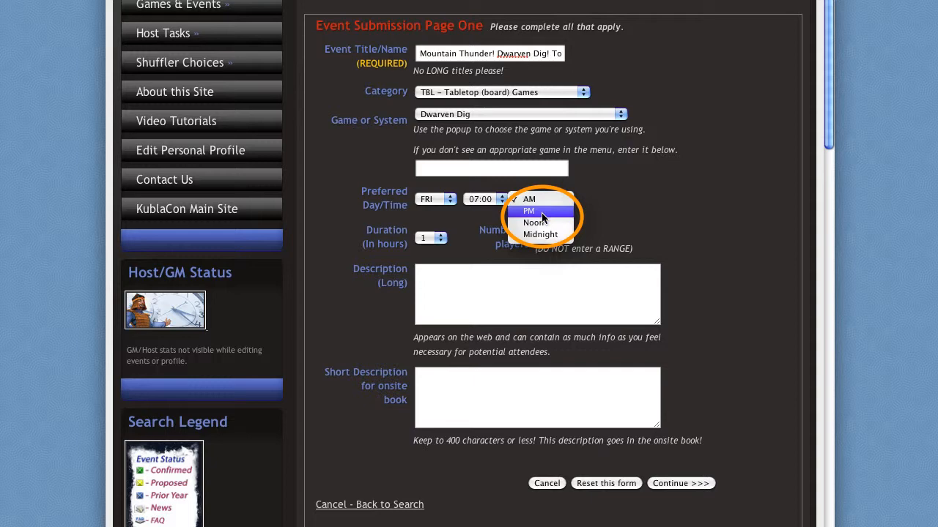
{"action": "left_click", "coordinate": [542, 214]}
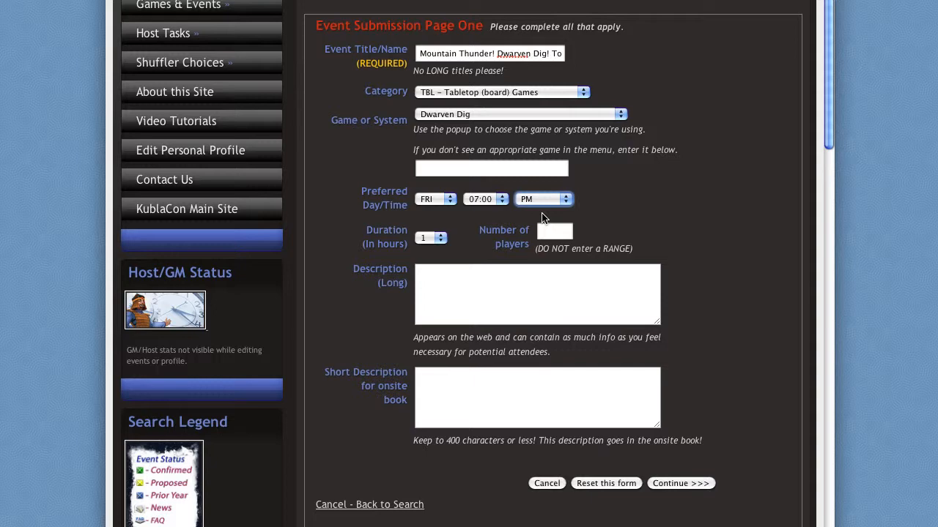
Set the event duration to 4 hours and the number of players to 8.
{"action": "left_click", "coordinate": [440, 239]}
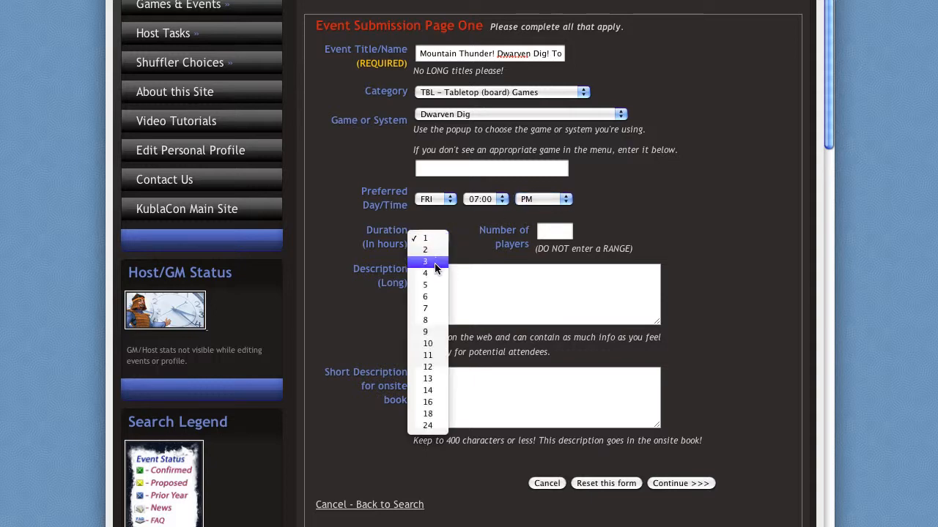
{"action": "left_click", "coordinate": [435, 274]}
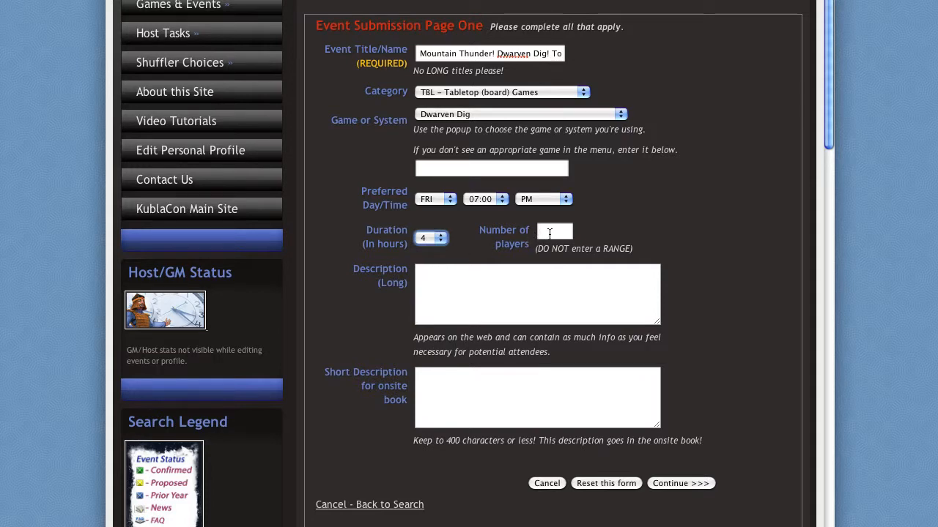
{"action": "left_click", "coordinate": [549, 233]}
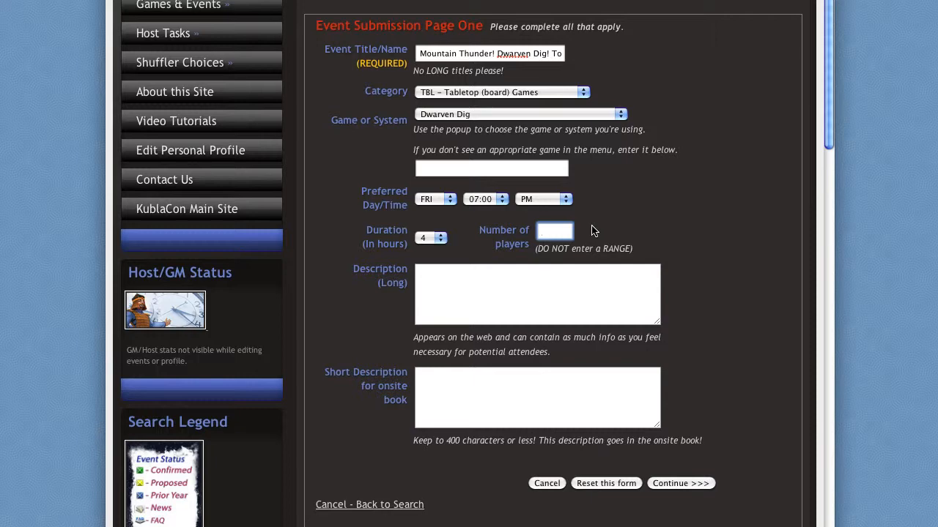
{"action": "type", "text": "8"}
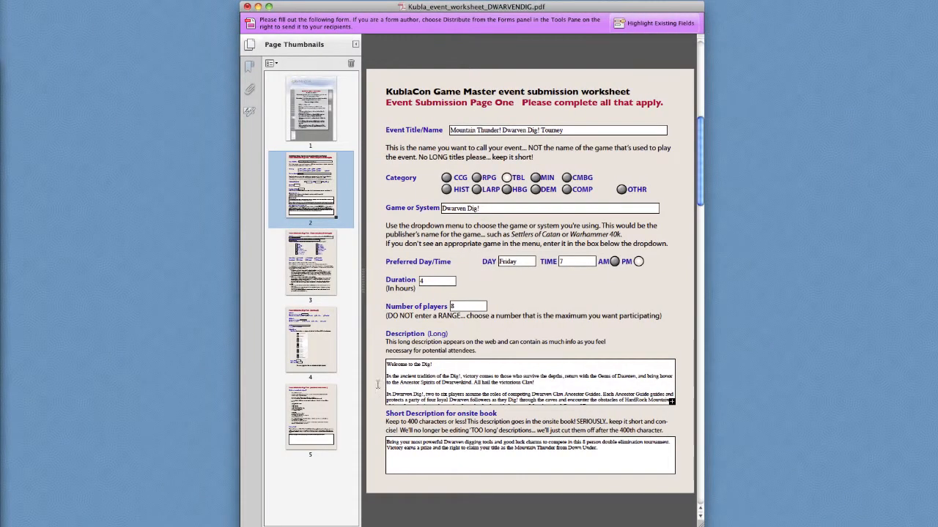
Copy the full long description from the PDF worksheet into the event form's Description (Long) field.
{"action": "left_click", "coordinate": [308, 370]}
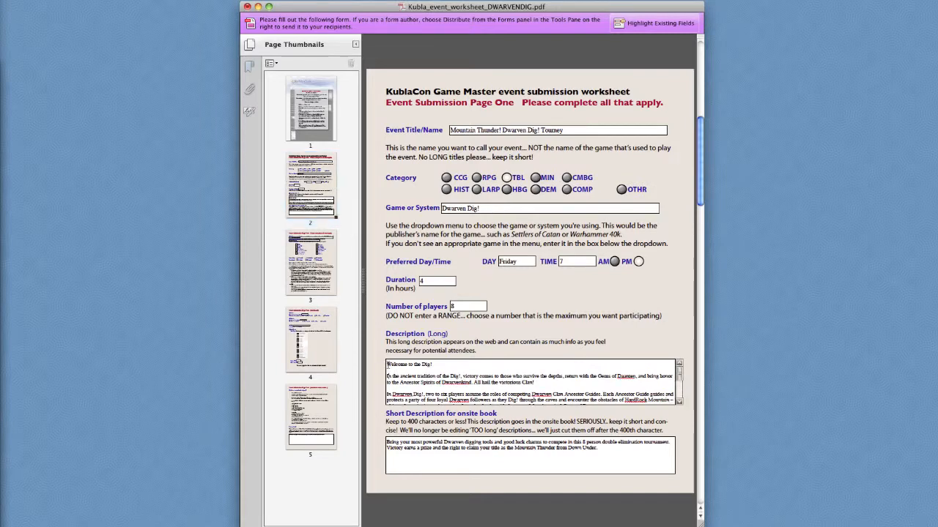
{"action": "left_click_drag", "start_coordinate": [410, 391], "coordinate": [421, 435]}
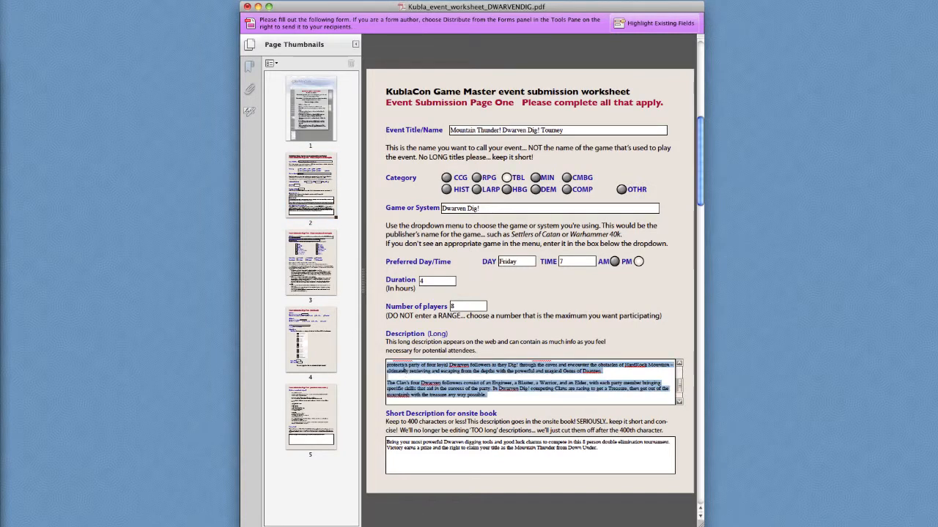
{"action": "right_click", "coordinate": [404, 371]}
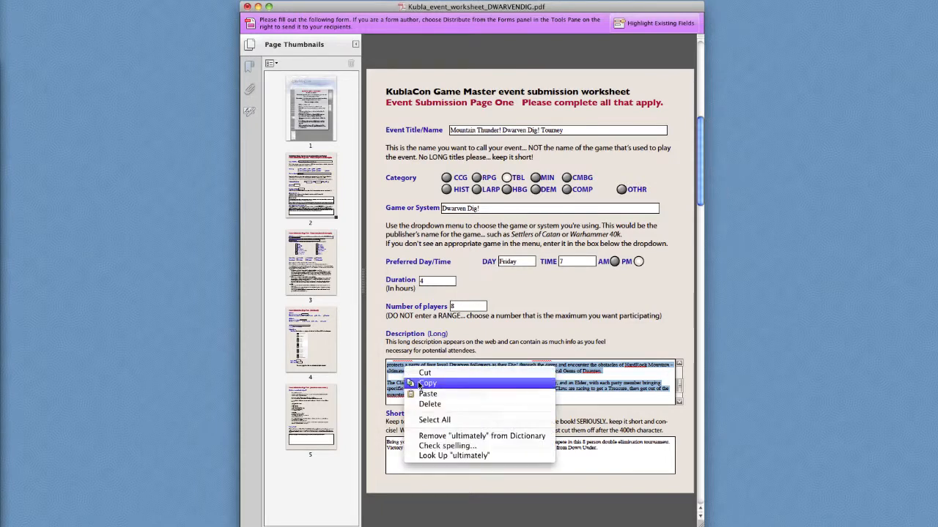
{"action": "left_click", "coordinate": [425, 384]}
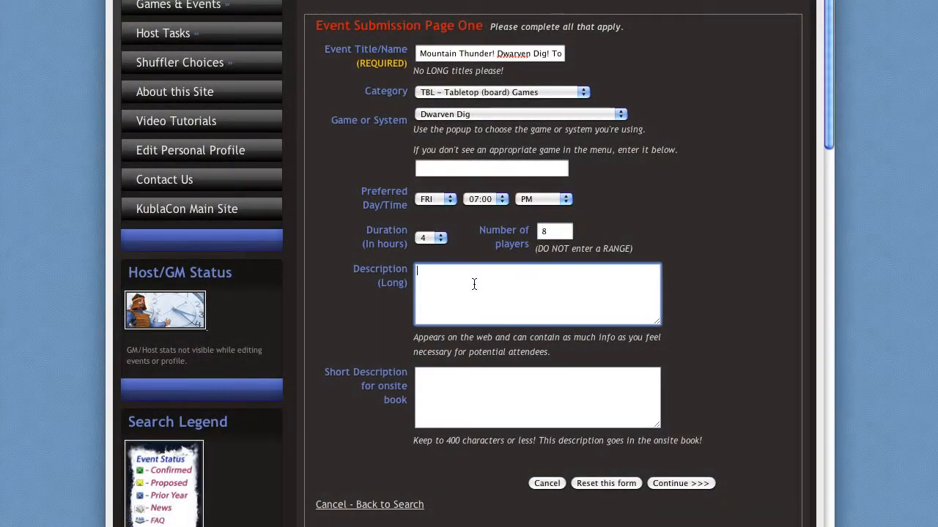
{"action": "left_click", "coordinate": [474, 285]}
{"action": "right_click", "coordinate": [474, 282]}
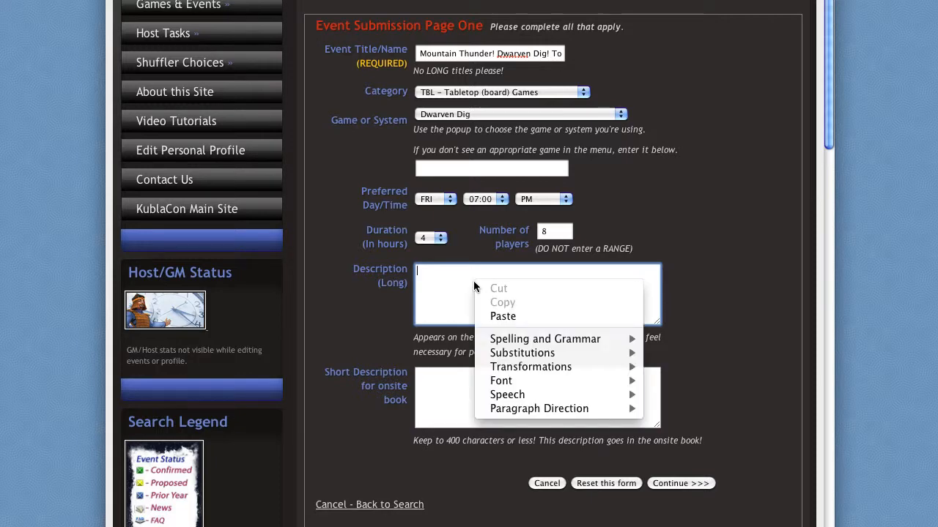
{"action": "left_click", "coordinate": [497, 317]}
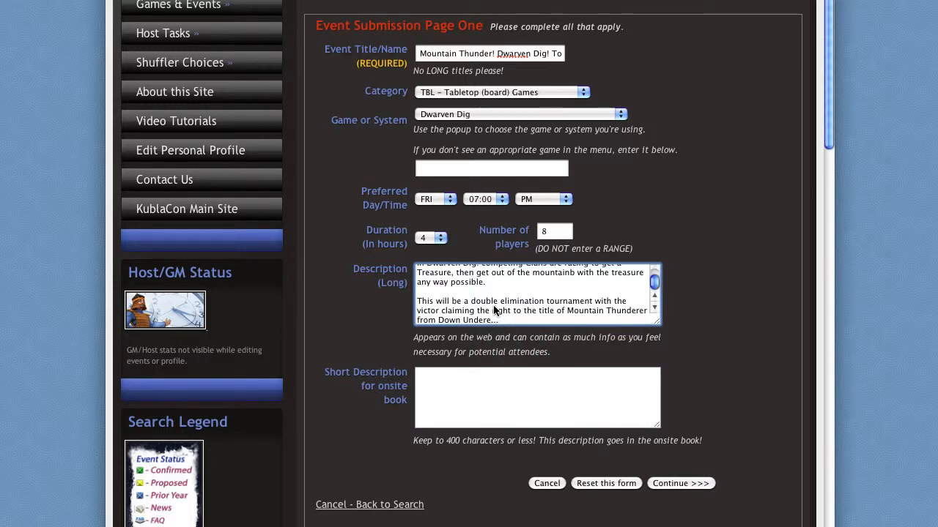
Try reusing the long description as the short description for the onsite book, and cut it out again.
{"action": "key", "text": "super+a"}
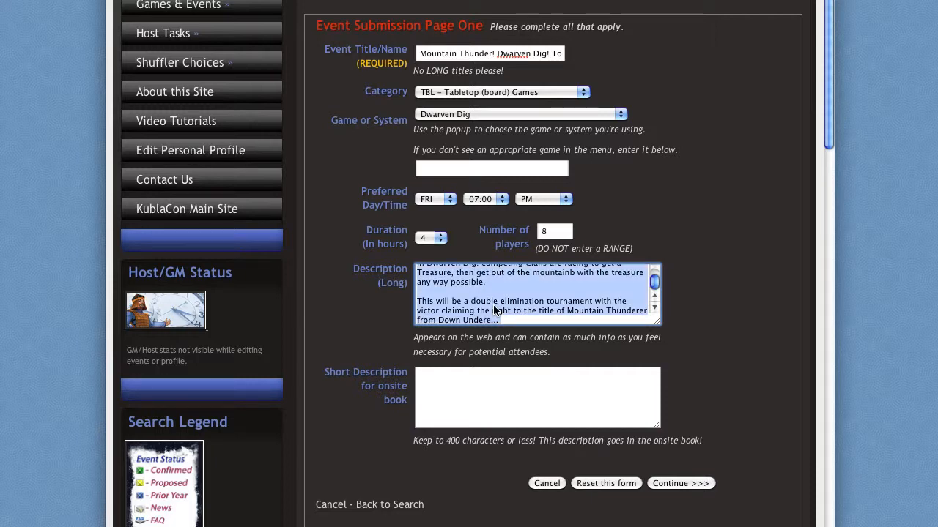
{"action": "right_click", "coordinate": [495, 311]}
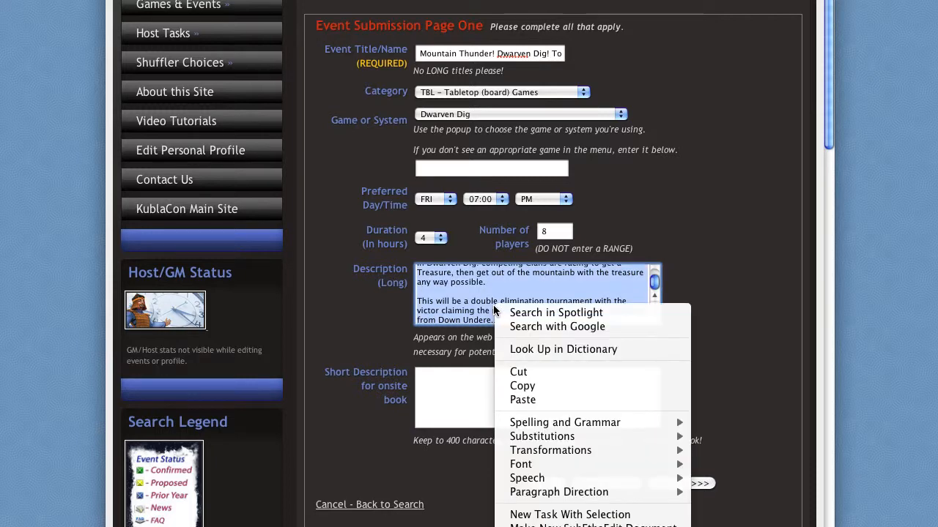
{"action": "left_click", "coordinate": [517, 387]}
{"action": "left_click", "coordinate": [518, 384]}
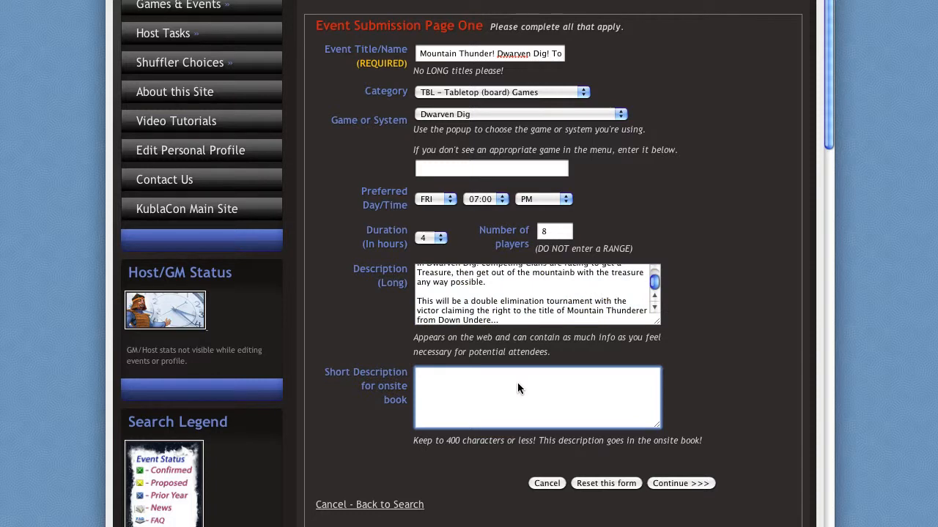
{"action": "right_click", "coordinate": [517, 383]}
{"action": "left_click", "coordinate": [542, 418]}
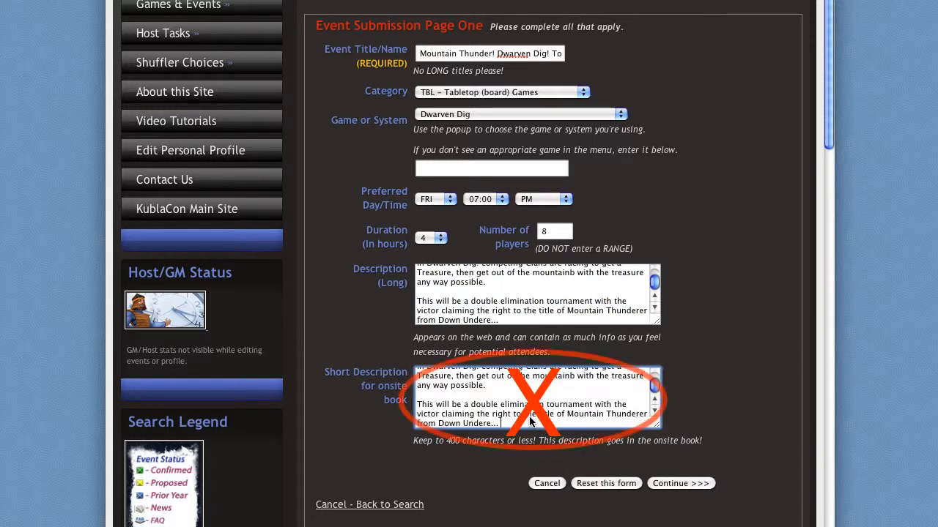
{"action": "key", "text": "super+a"}
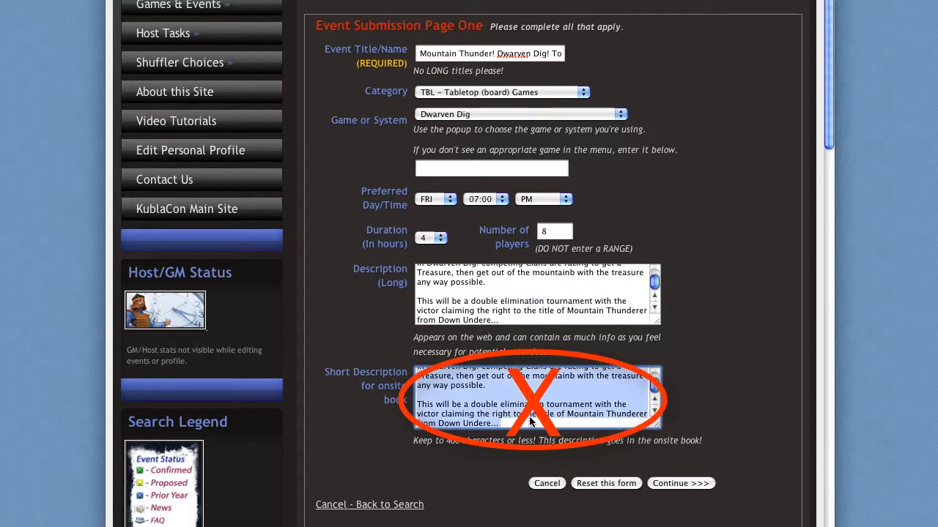
{"action": "right_click", "coordinate": [530, 420]}
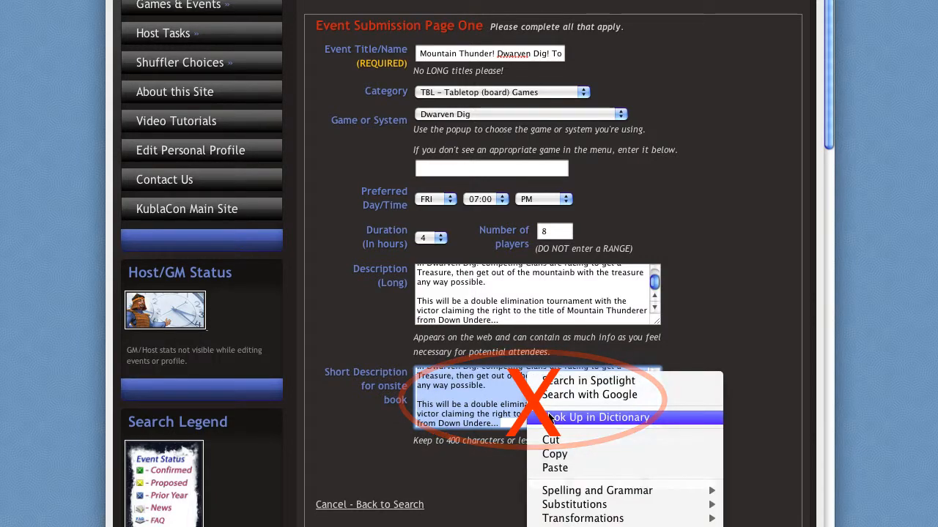
{"action": "left_click", "coordinate": [553, 440]}
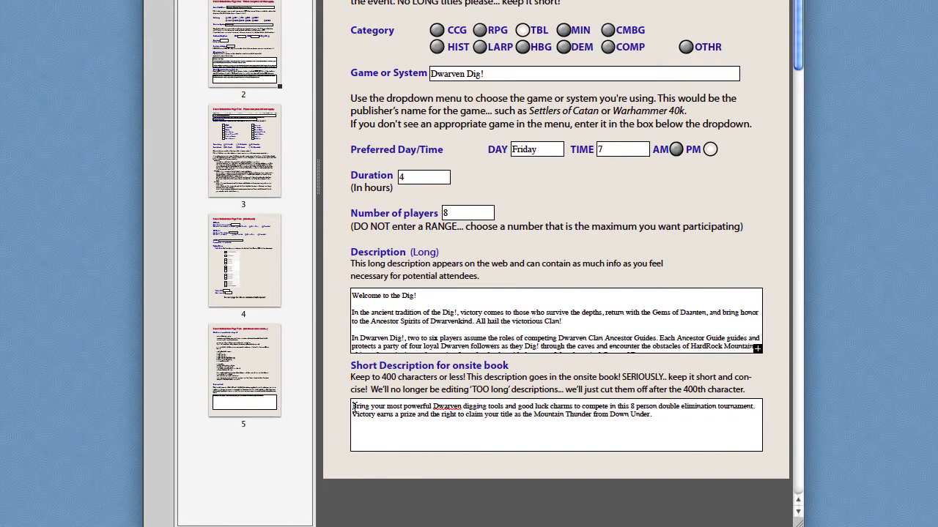
Copy the worksheet's short description into the form's Short Description for onsite book field and continue to page two.
{"action": "left_click_drag", "start_coordinate": [354, 407], "coordinate": [672, 417]}
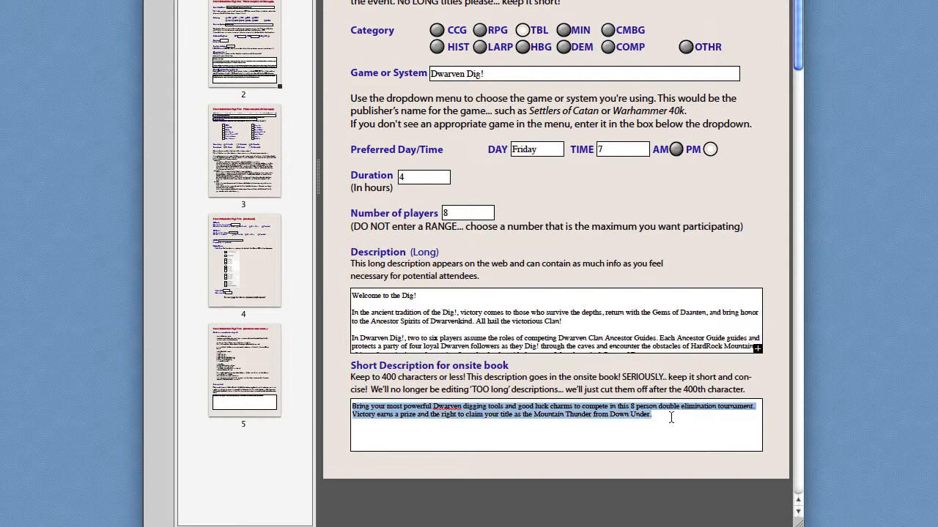
{"action": "right_click", "coordinate": [594, 416]}
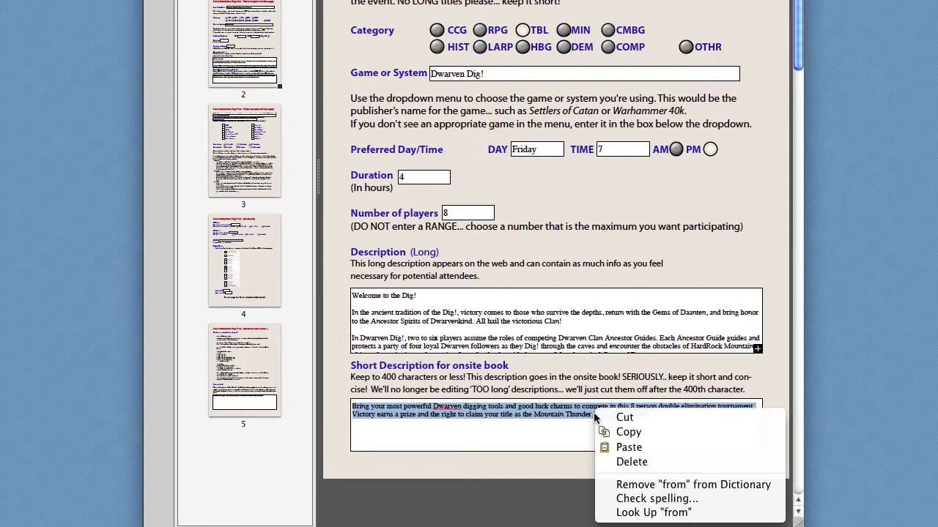
{"action": "left_click", "coordinate": [627, 432]}
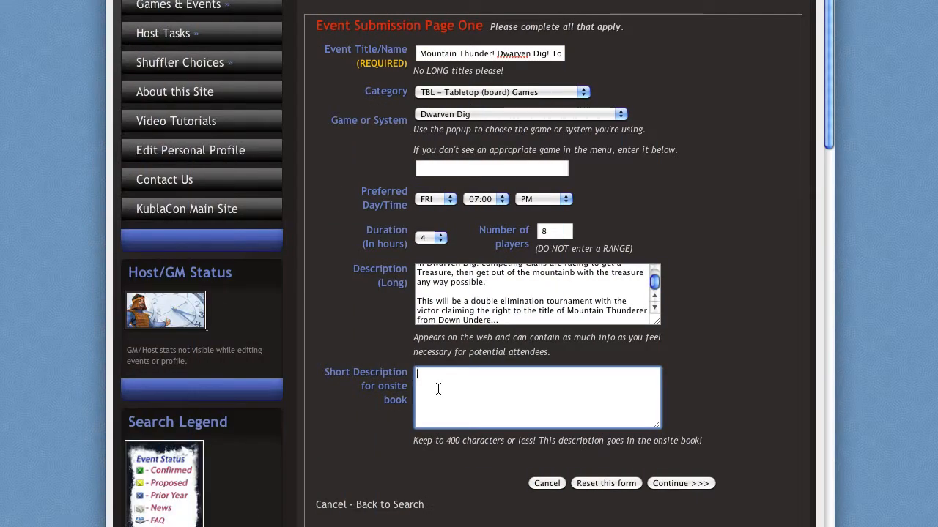
{"action": "key", "text": "super+v"}
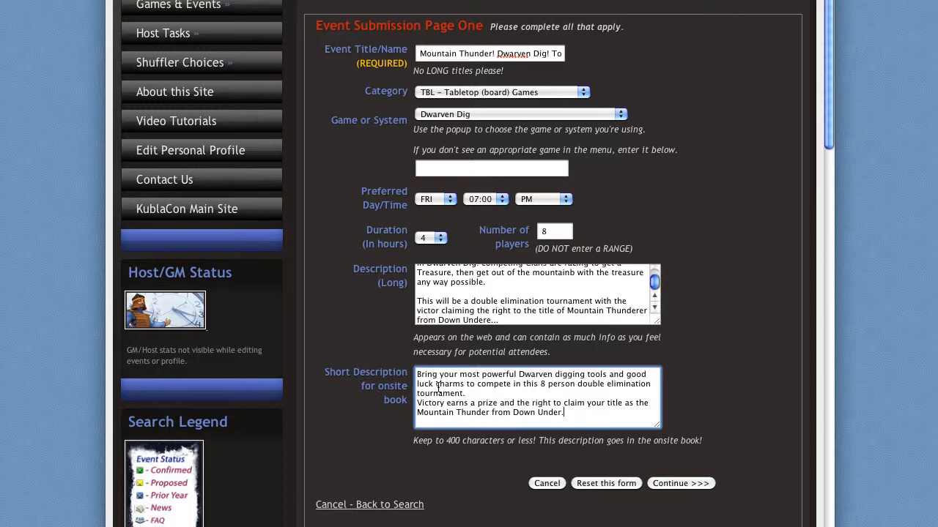
{"action": "left_click", "coordinate": [760, 392]}
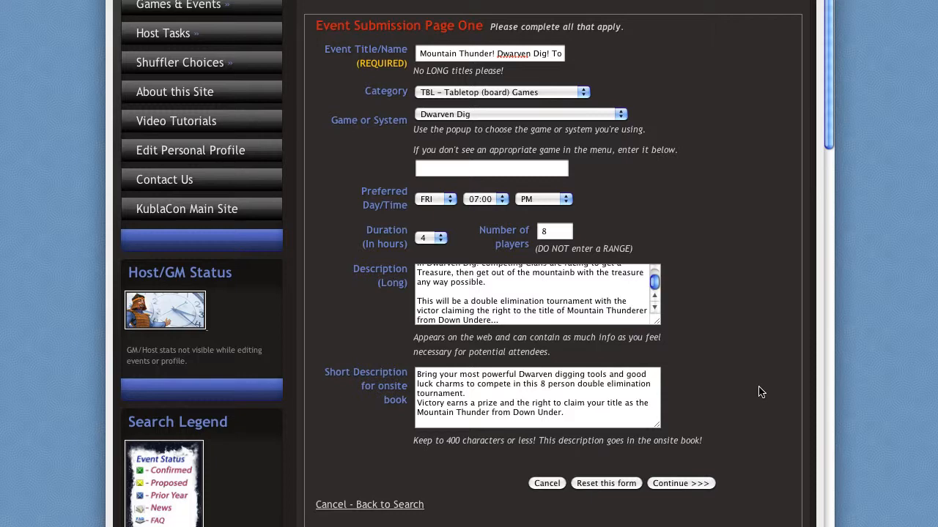
{"action": "left_click", "coordinate": [681, 483]}
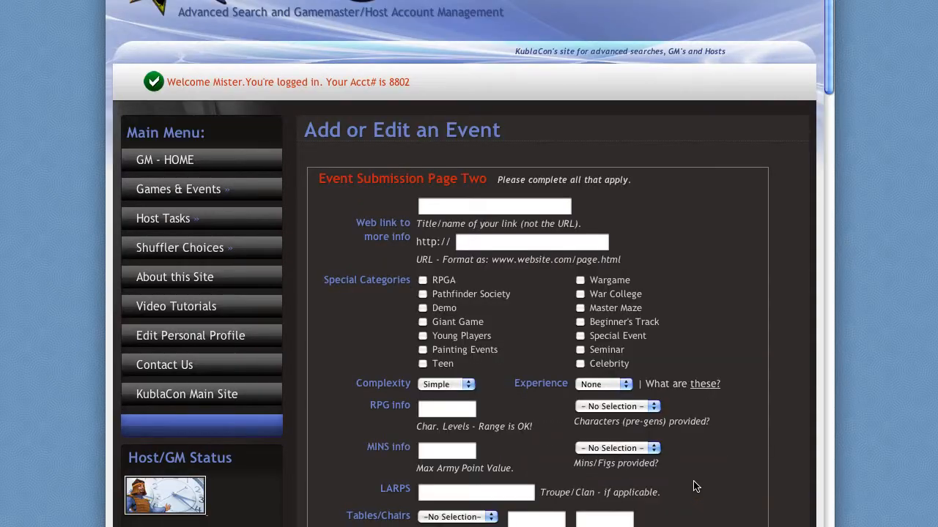
{"action": "left_click_drag", "start_coordinate": [829, 54], "coordinate": [828, 133]}
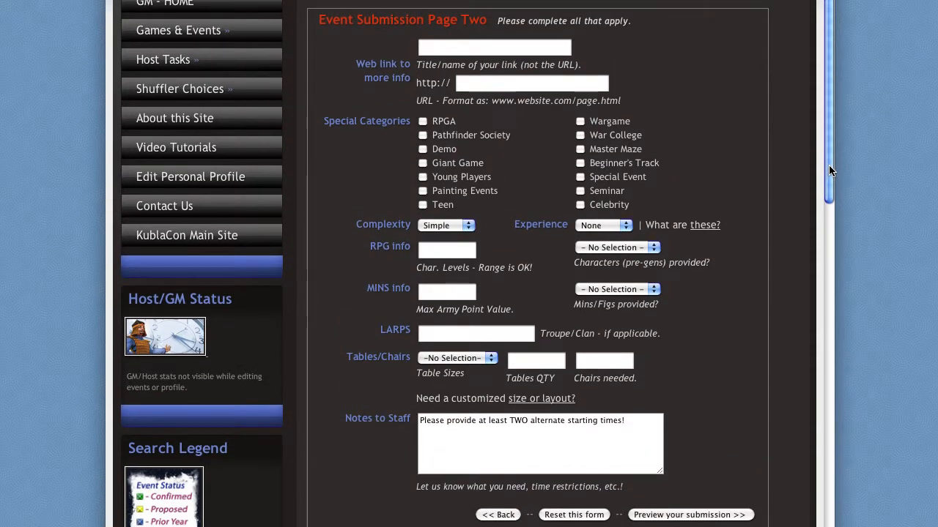
{"action": "left_click", "coordinate": [525, 44]}
{"action": "type", "text": "Lea"}
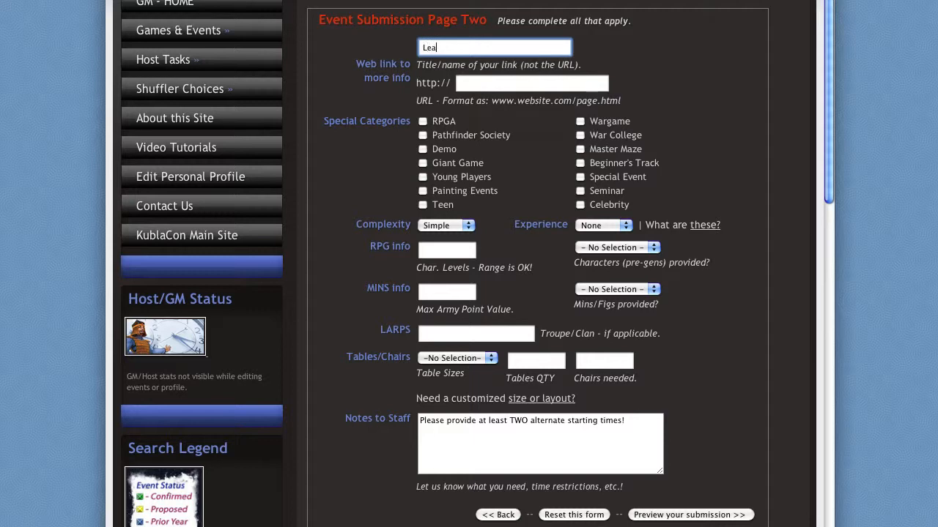
{"action": "type", "text": "rn more about D"}
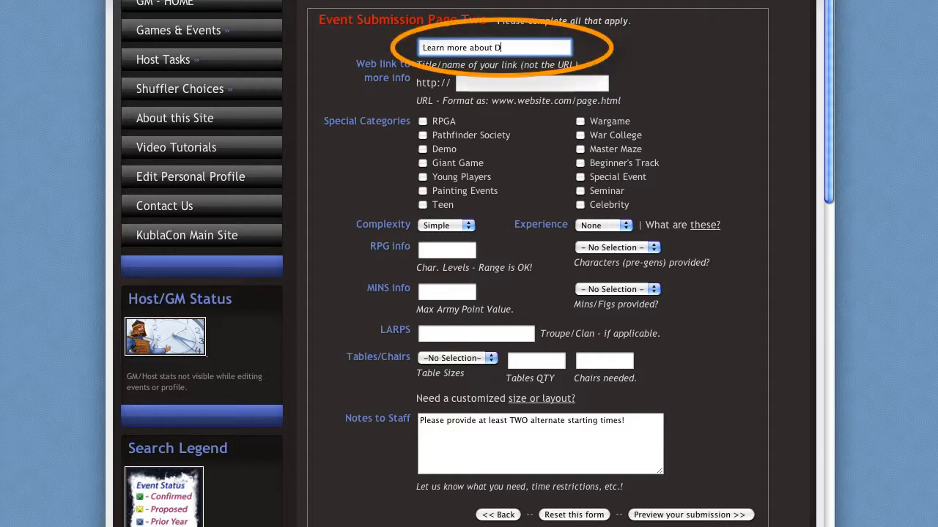
{"action": "type", "text": "warven "}
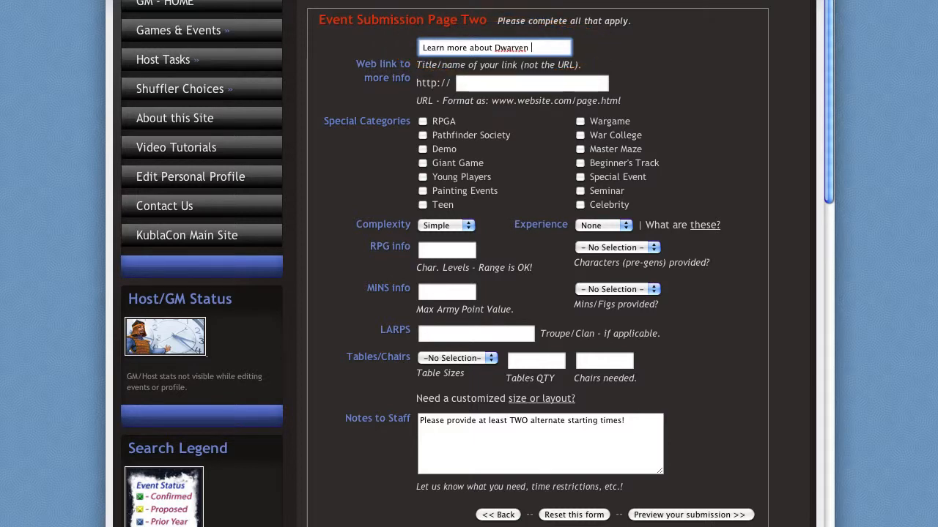
{"action": "type", "text": "Dig!"}
{"action": "key", "text": "Tab"}
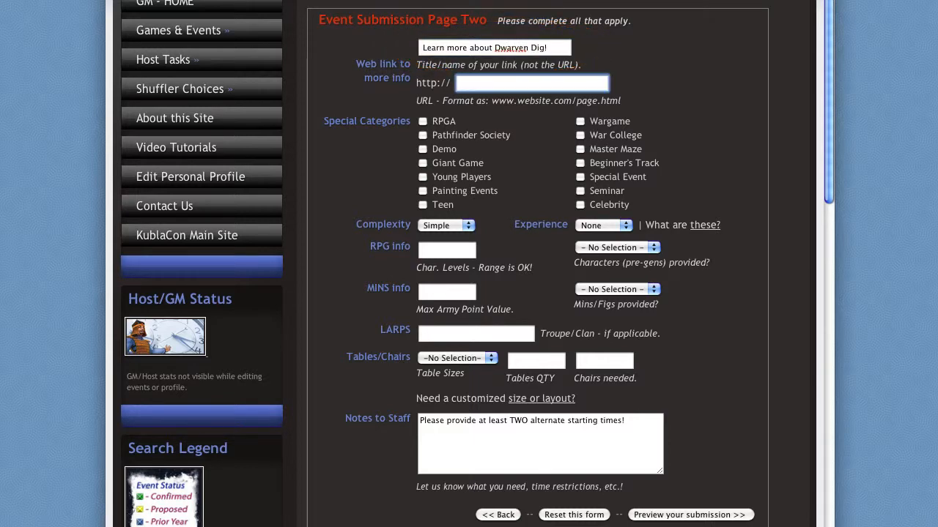
{"action": "type", "text": "www."}
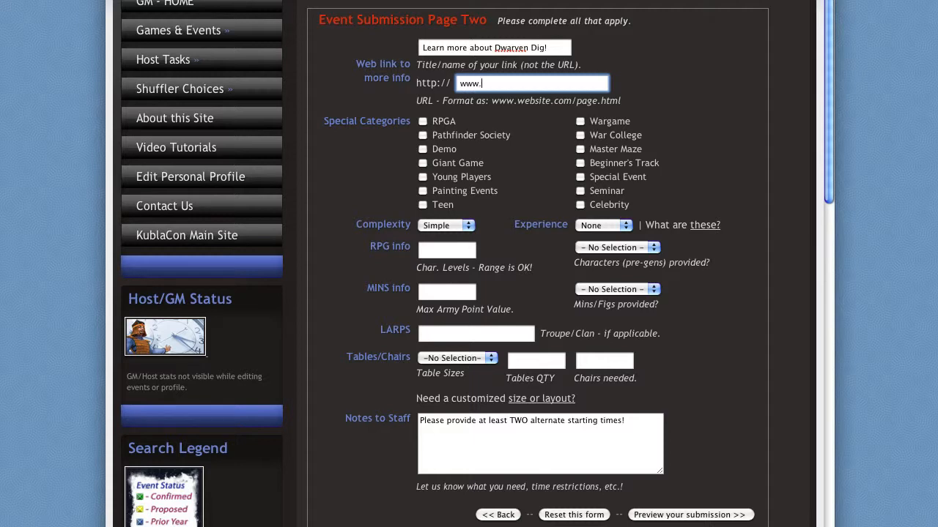
{"action": "type", "text": "dwarvendig.com/rules"}
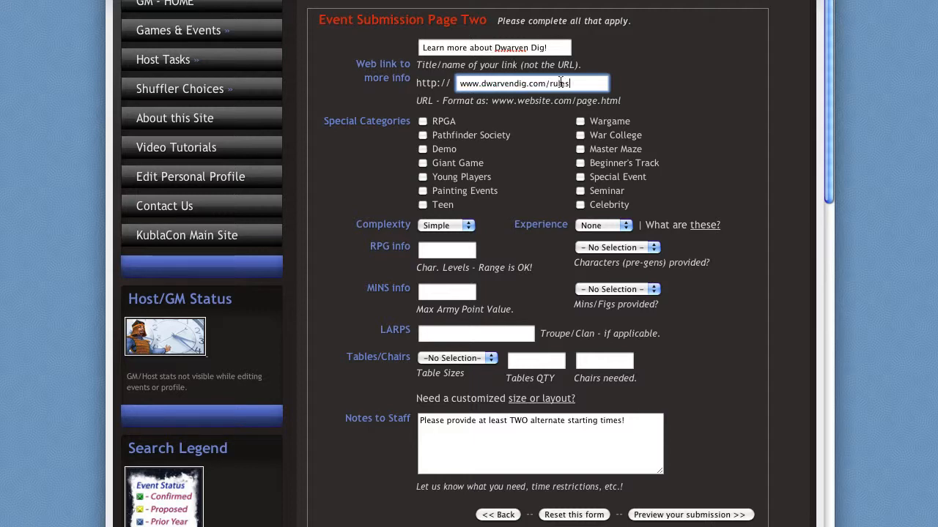
{"action": "left_click", "coordinate": [707, 122]}
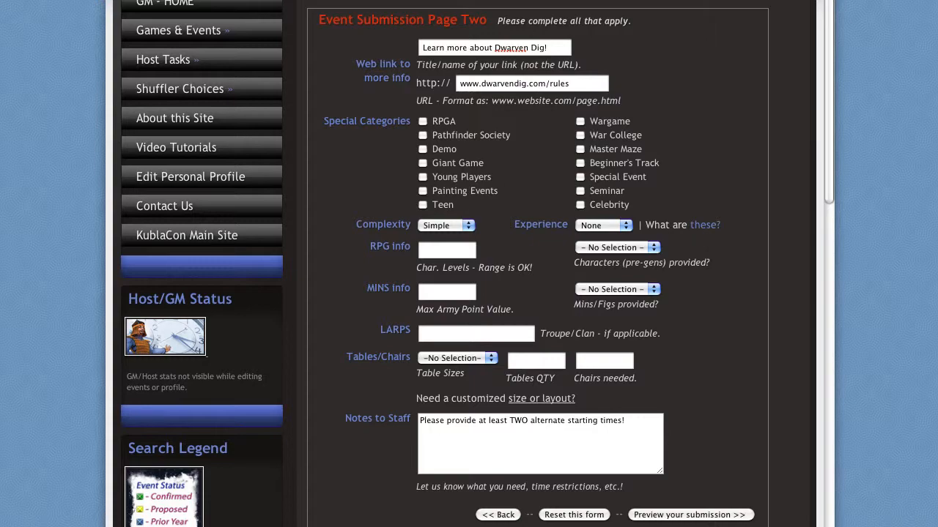
Consult and close the complexity/experience rating guide, and set the complexity to Average and the experience to Required.
{"action": "left_click_drag", "start_coordinate": [0, 0], "coordinate": [478, 1]}
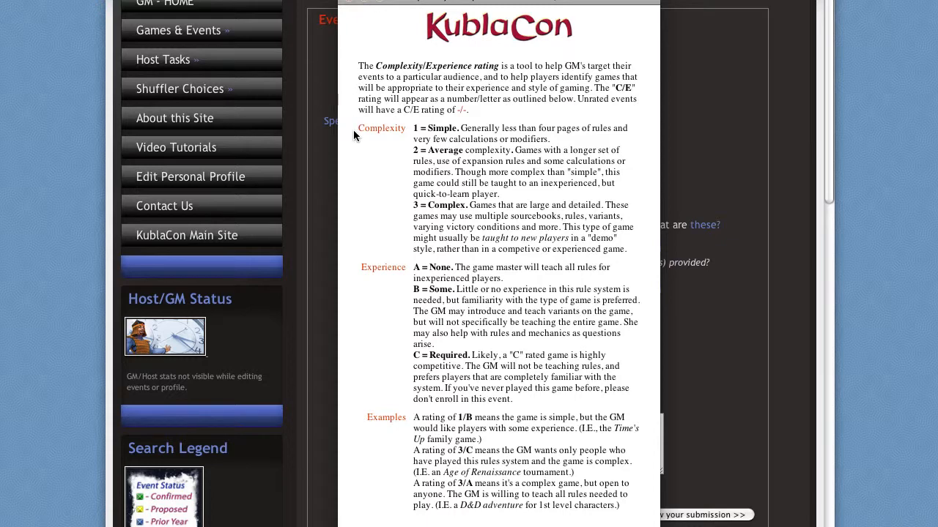
{"action": "left_click", "coordinate": [349, 2]}
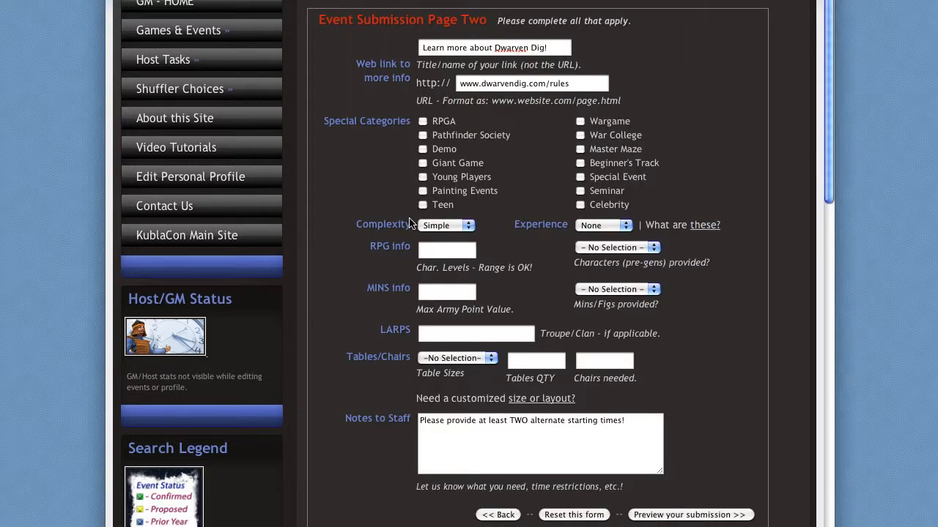
{"action": "left_click", "coordinate": [431, 227]}
{"action": "left_click", "coordinate": [439, 238]}
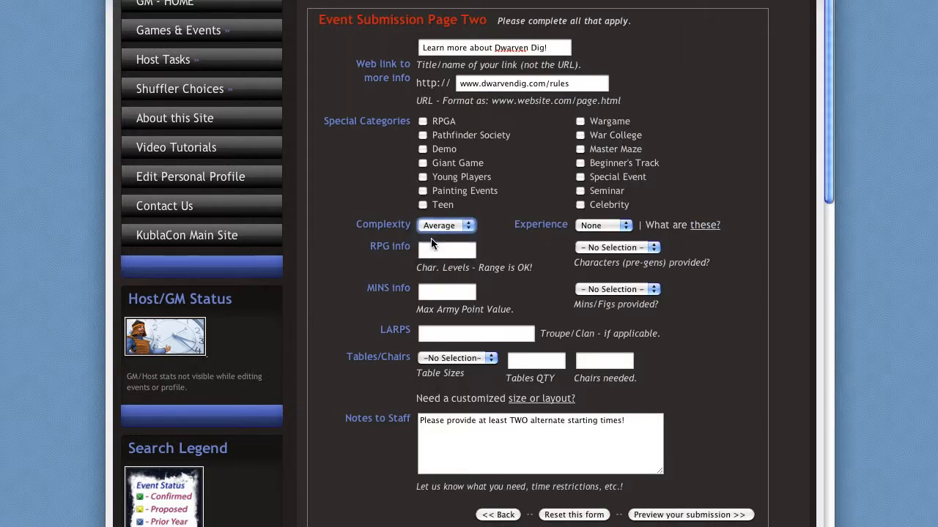
{"action": "left_click", "coordinate": [594, 231]}
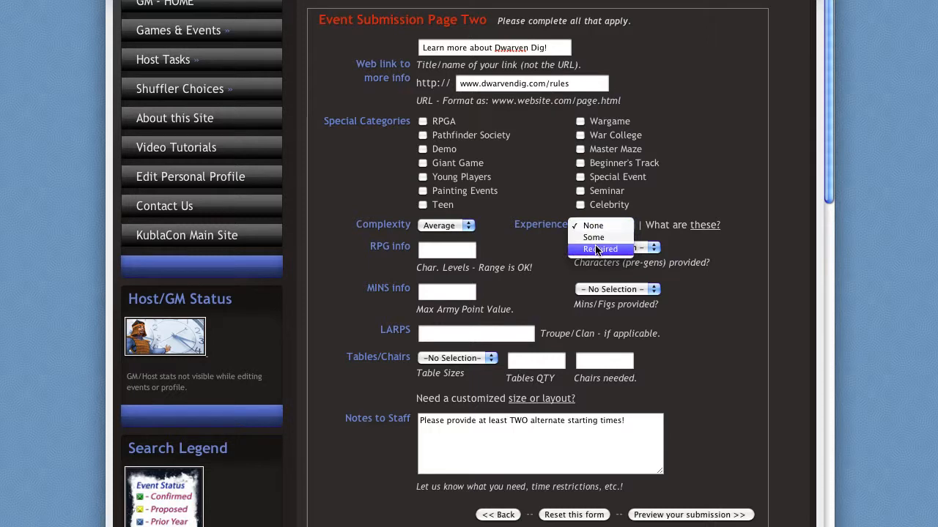
{"action": "left_click", "coordinate": [597, 249]}
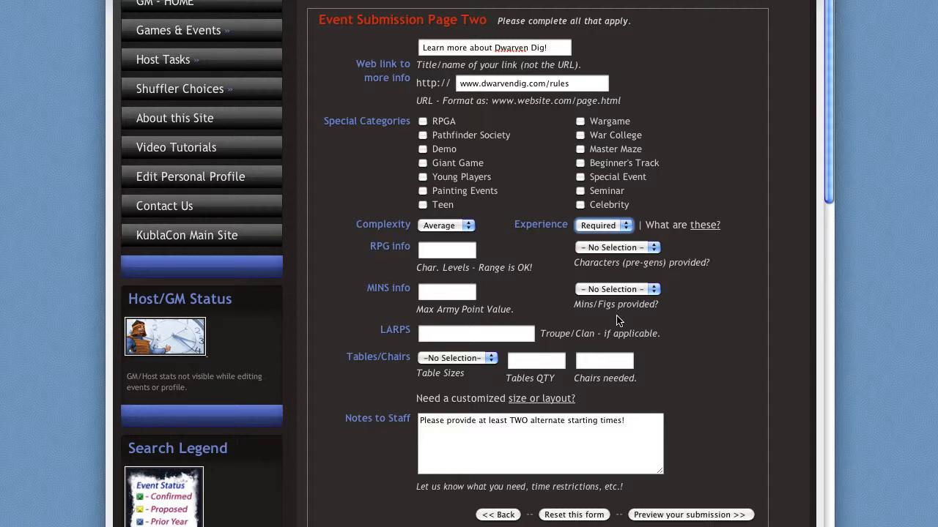
Review the options for provided pre-gen characters and provided minis/figs, leaving both at No Selection.
{"action": "left_click", "coordinate": [651, 250]}
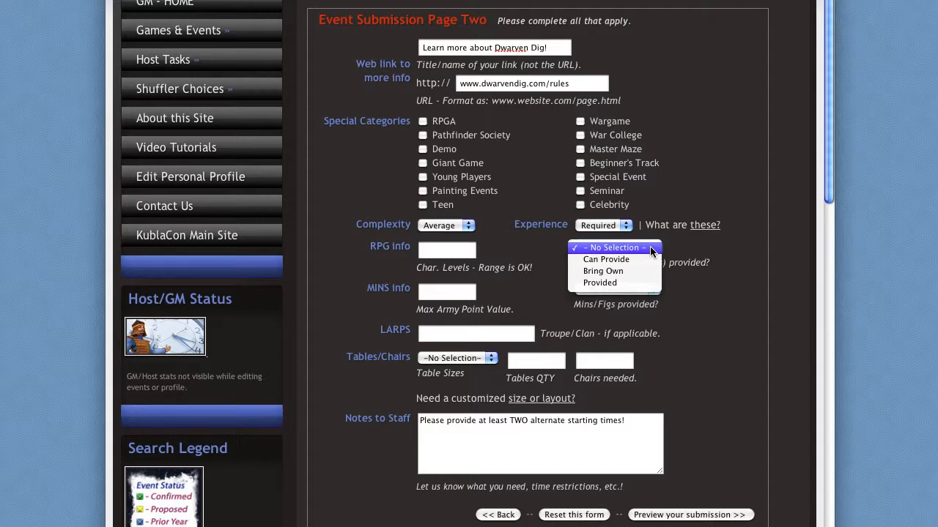
{"action": "left_click", "coordinate": [650, 249]}
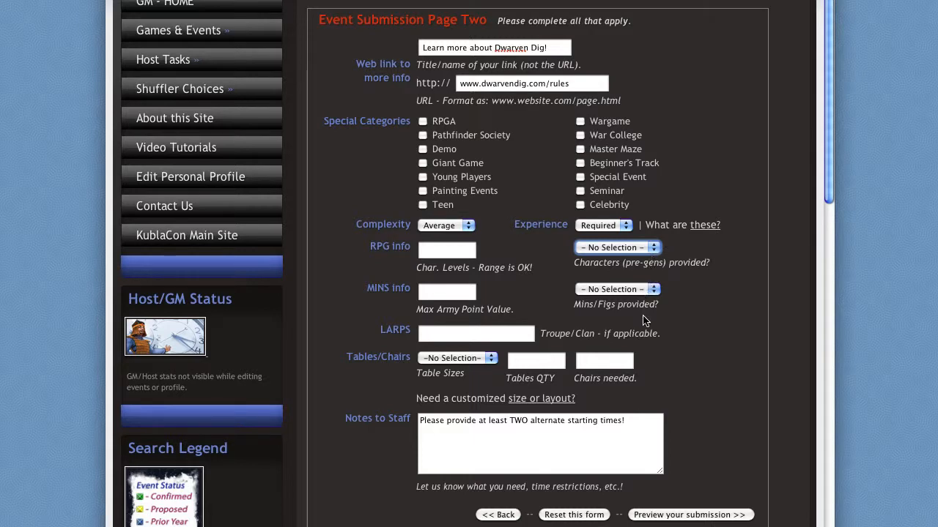
{"action": "left_click", "coordinate": [641, 290]}
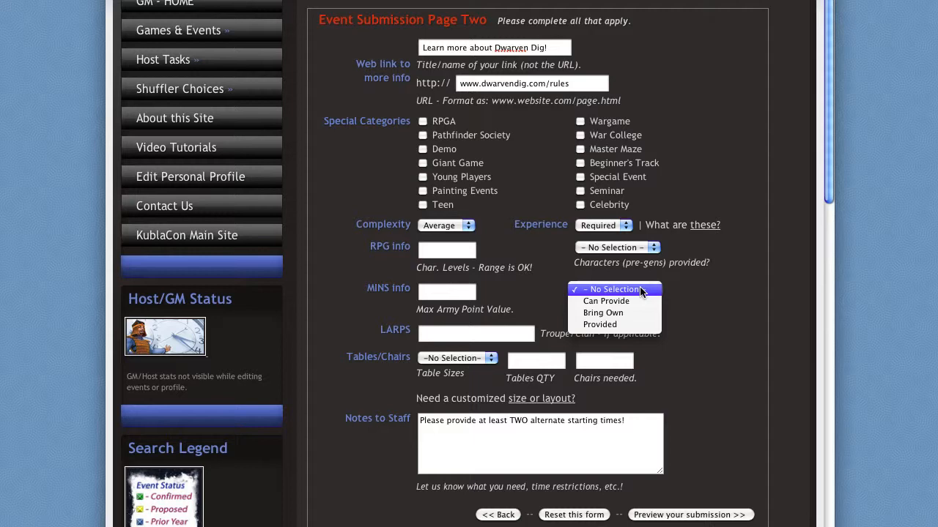
{"action": "left_click", "coordinate": [677, 290]}
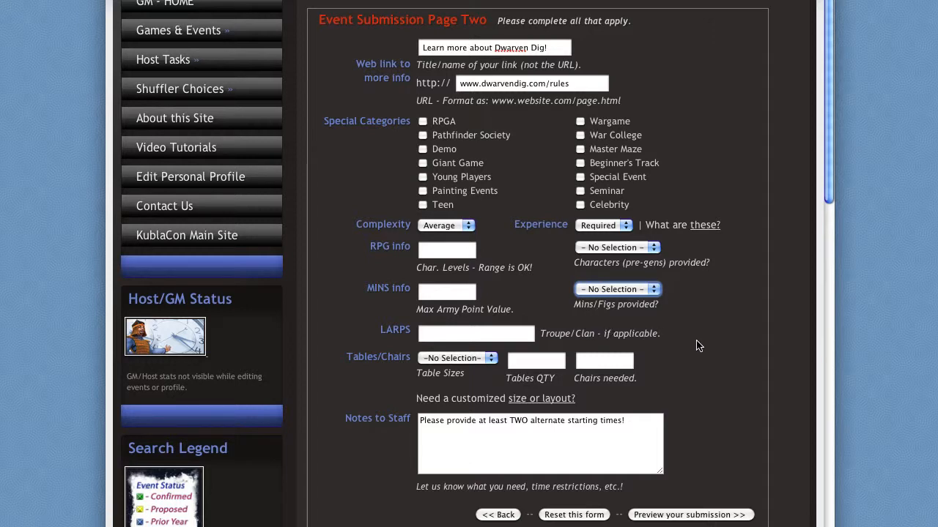
Request two 4' x 6' tables and 8 chairs for the event.
{"action": "left_click", "coordinate": [482, 361]}
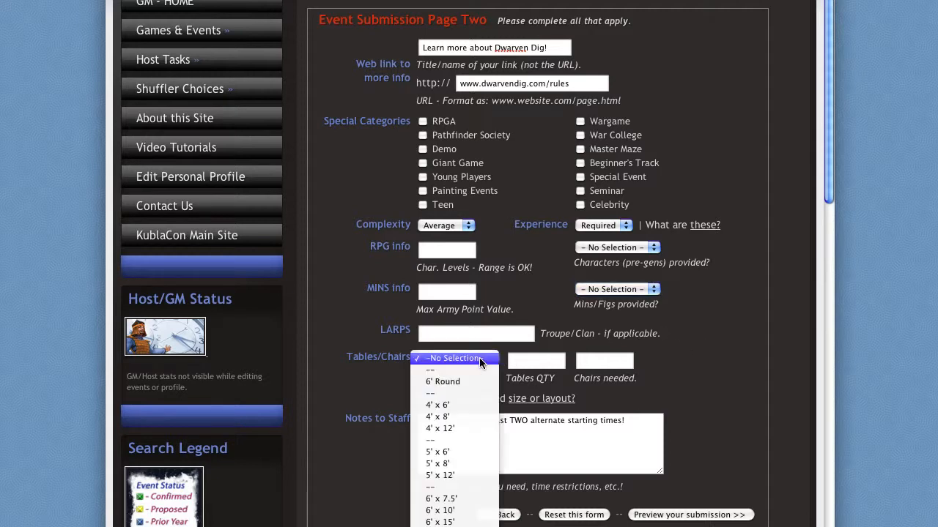
{"action": "left_click", "coordinate": [475, 405]}
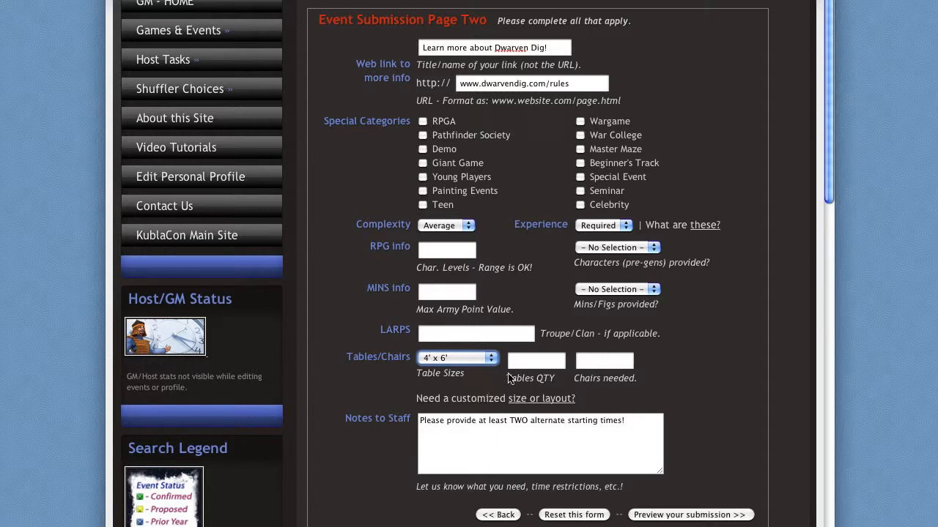
{"action": "left_click", "coordinate": [533, 362]}
{"action": "type", "text": "2"}
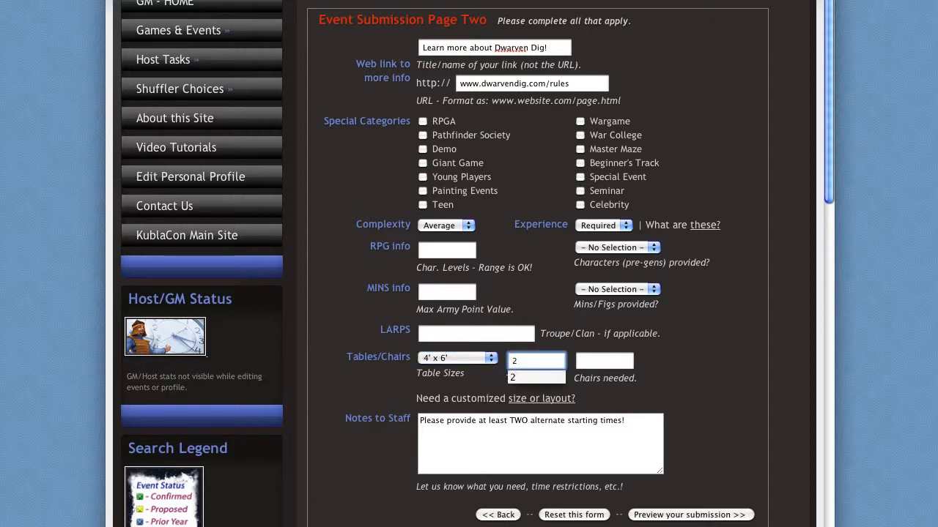
{"action": "left_click", "coordinate": [606, 362]}
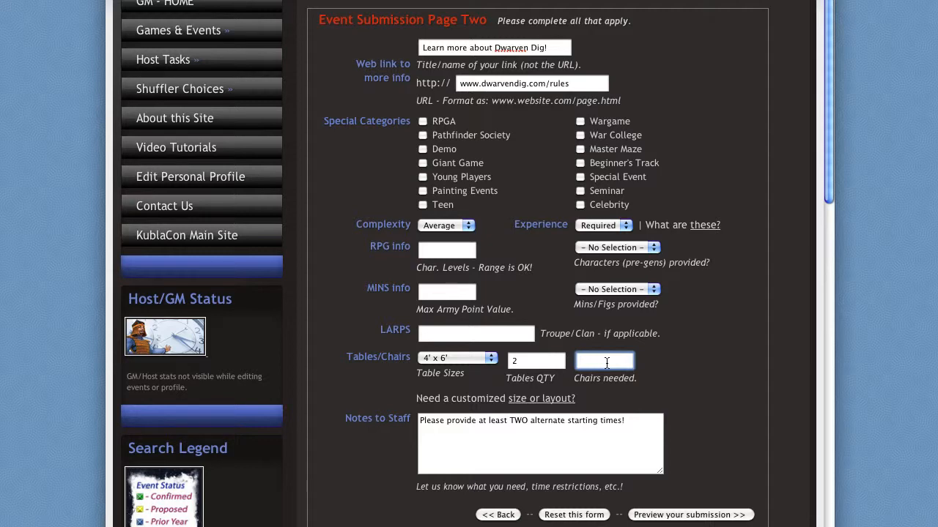
{"action": "type", "text": "8"}
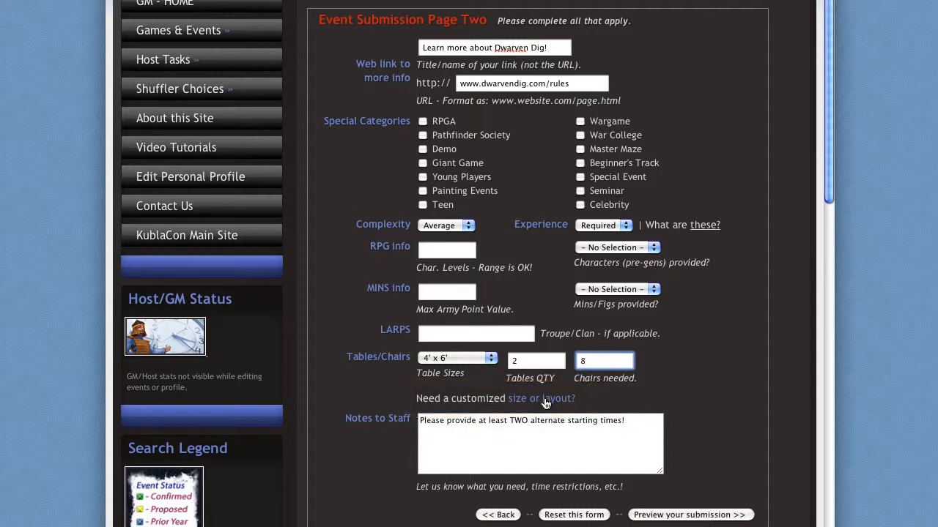
Replace the default Notes to Staff text with "I can also run on Saturday or Sunday at 7pm.".
{"action": "left_click", "coordinate": [638, 428]}
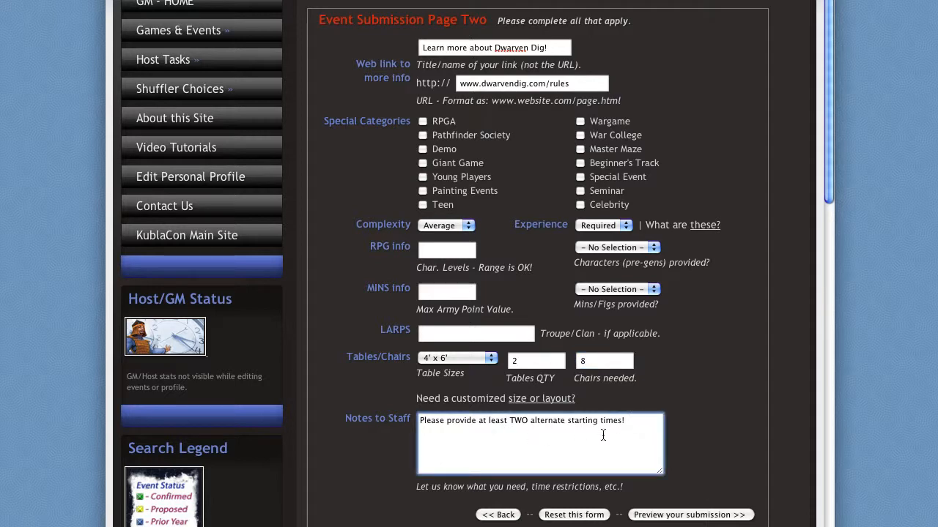
{"action": "left_click_drag", "start_coordinate": [541, 422], "coordinate": [516, 422]}
{"action": "triple_click", "coordinate": [518, 424]}
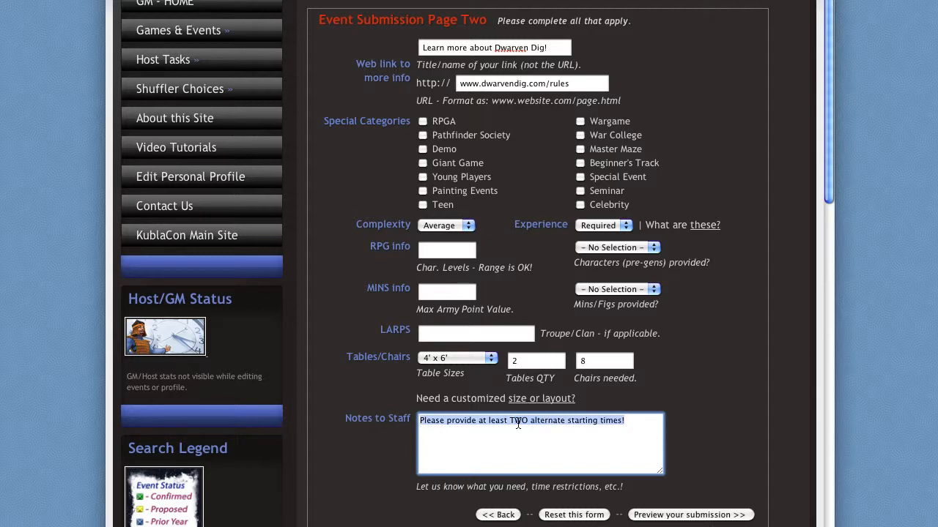
{"action": "type", "text": "I can alsu"}
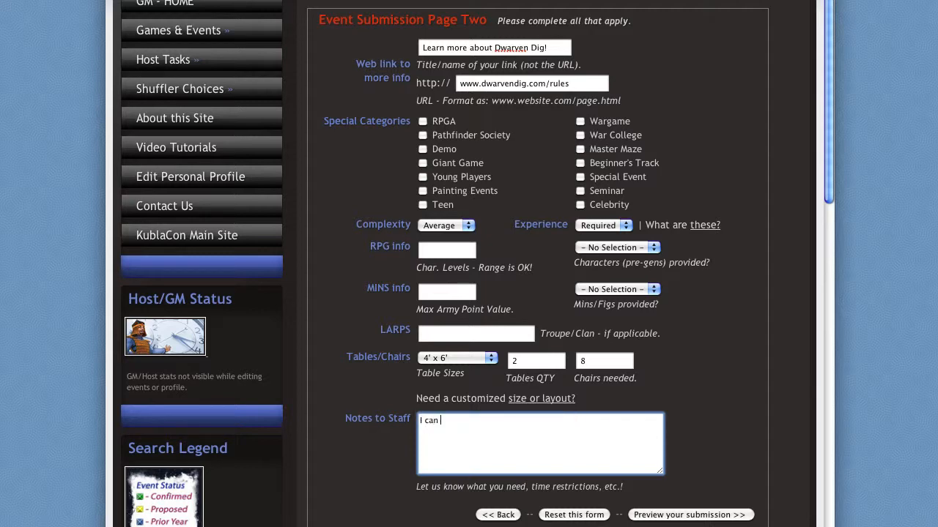
{"action": "key", "text": "BackSpace"}
{"action": "key", "text": "BackSpace"}
{"action": "type", "text": "o run on Saturday or Sunday"}
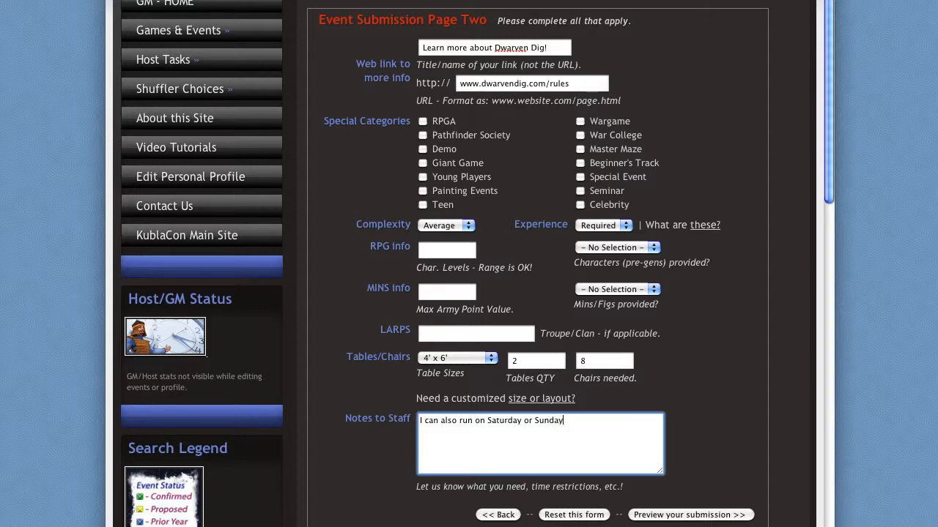
{"action": "type", "text": " at 7pm."}
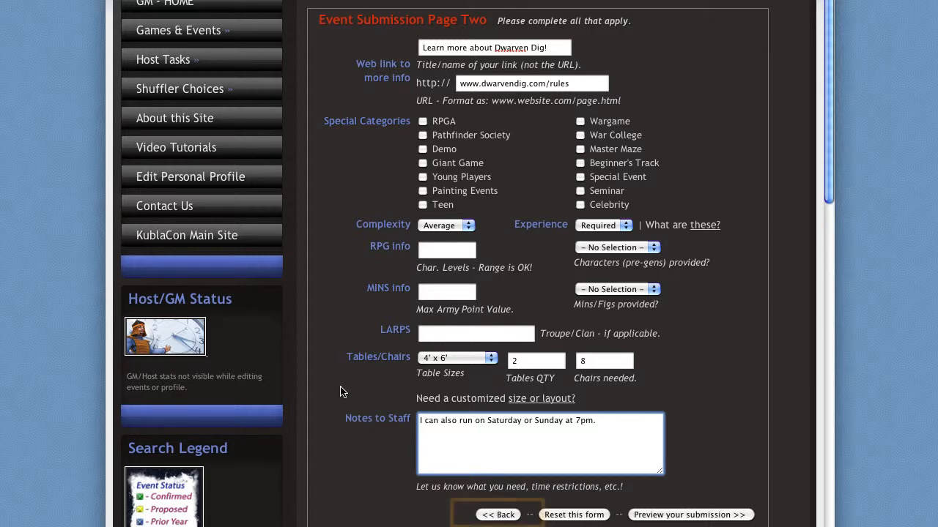
Go back to page one of the submission to review its entries, and return to page two.
{"action": "left_click", "coordinate": [500, 516]}
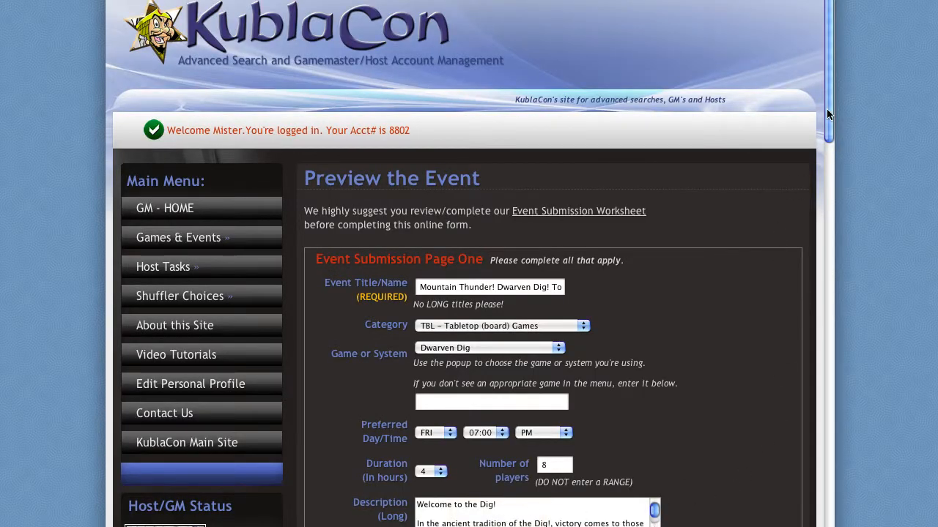
{"action": "left_click_drag", "start_coordinate": [826, 109], "coordinate": [829, 176]}
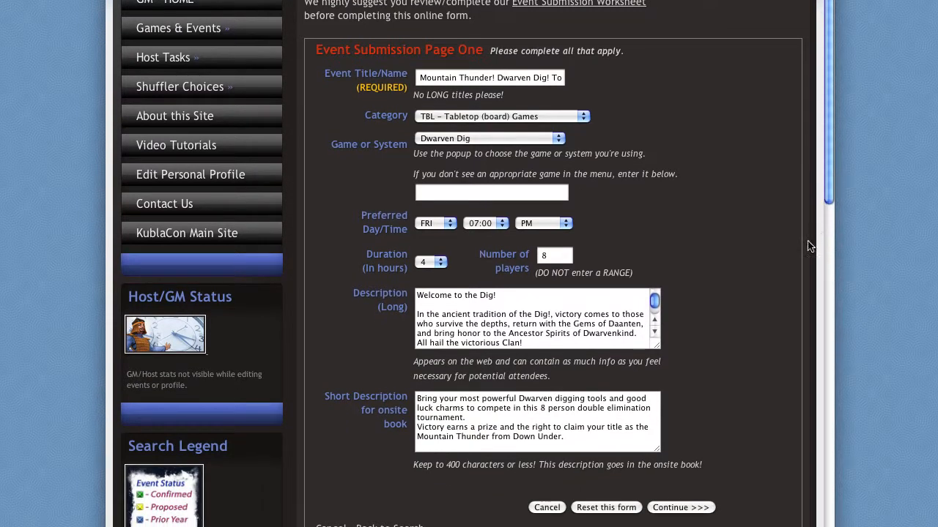
{"action": "left_click", "coordinate": [696, 508]}
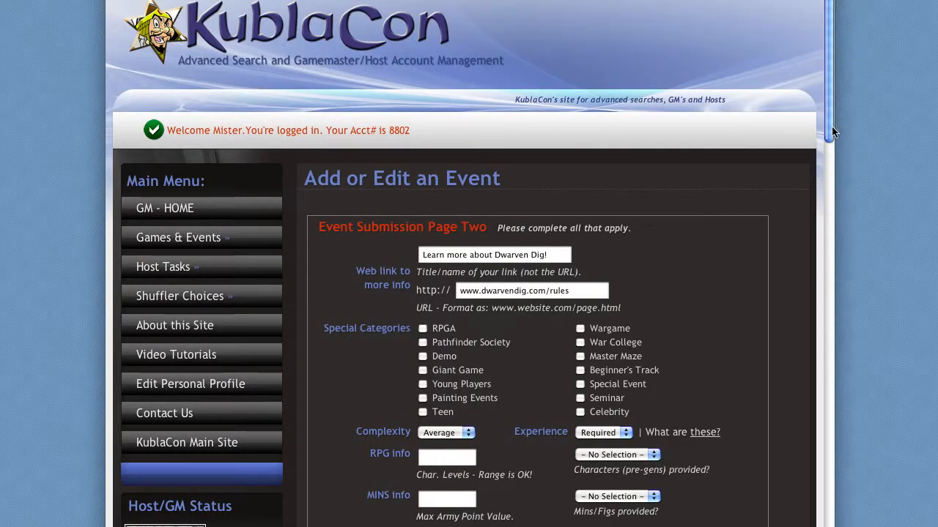
{"action": "left_click_drag", "start_coordinate": [830, 131], "coordinate": [832, 192]}
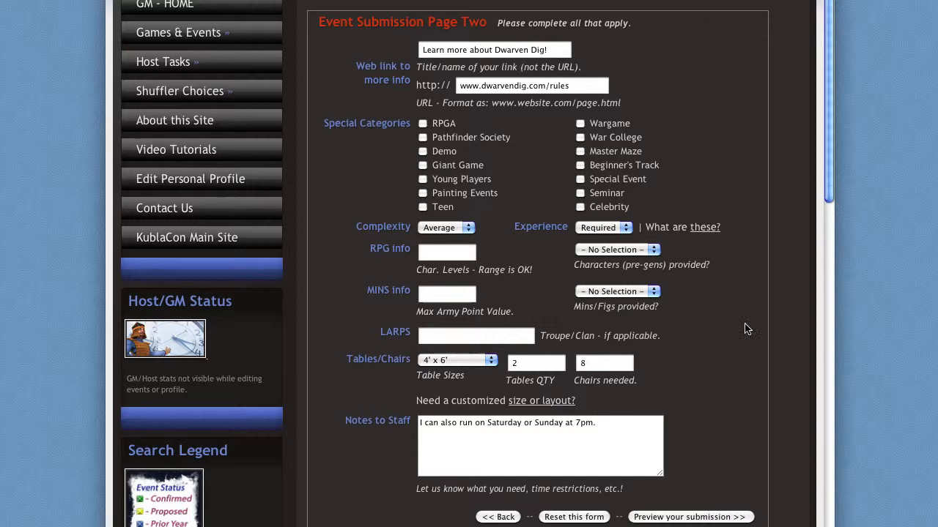
Preview the event submission, review it through to the staff note, and finalize it.
{"action": "left_click", "coordinate": [677, 517]}
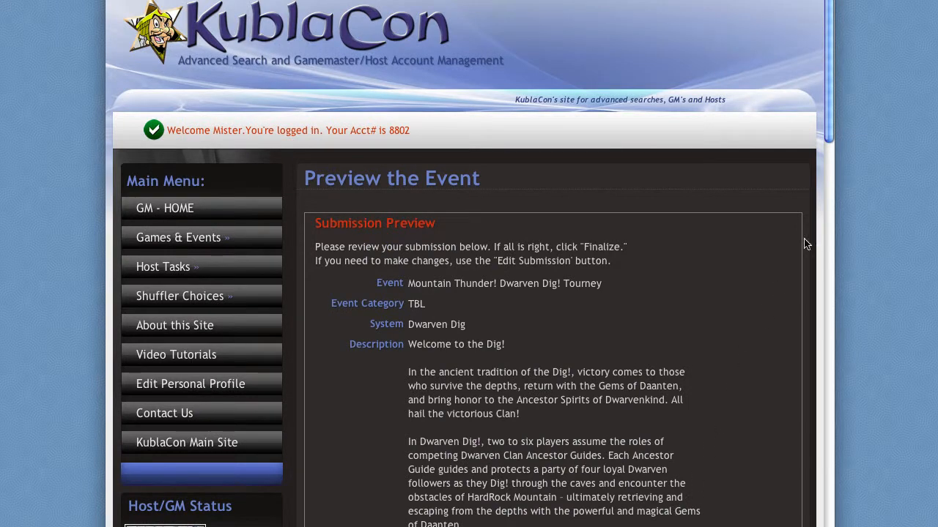
{"action": "left_click_drag", "start_coordinate": [830, 126], "coordinate": [824, 194]}
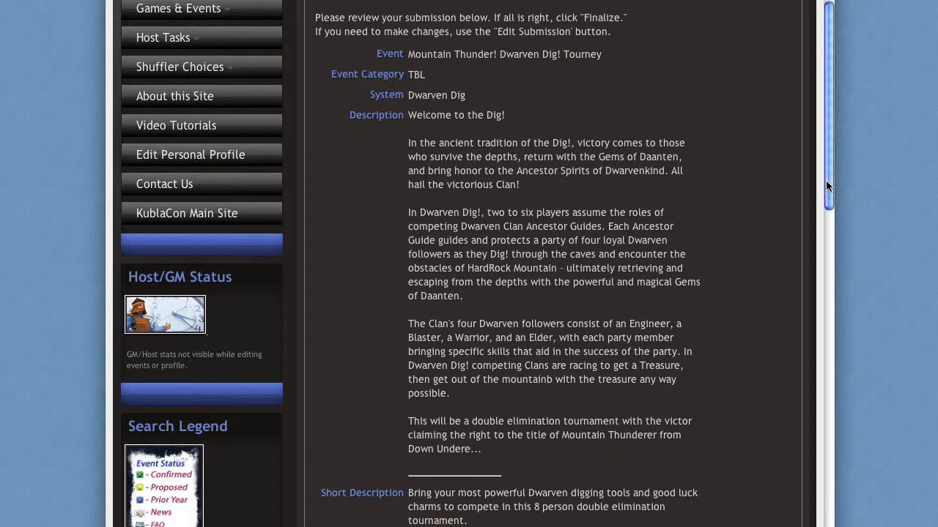
{"action": "left_click_drag", "start_coordinate": [830, 186], "coordinate": [833, 295]}
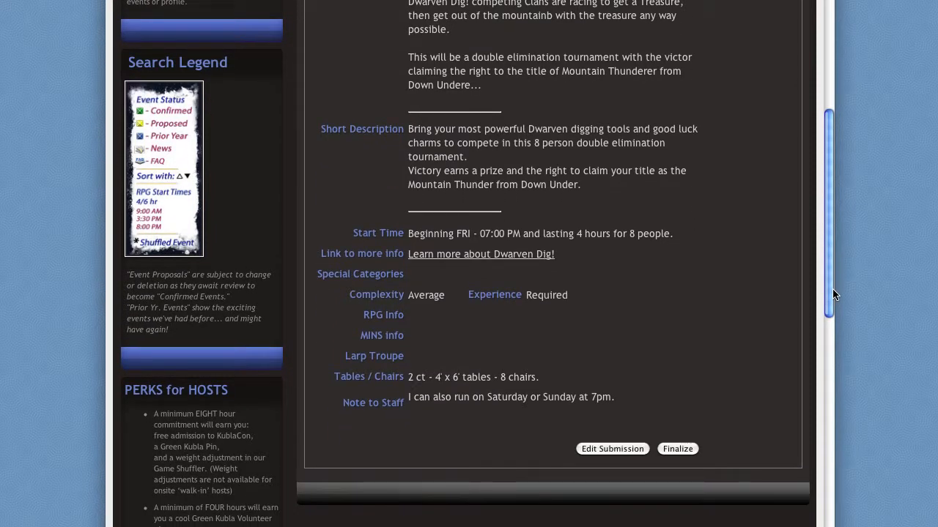
{"action": "left_click", "coordinate": [678, 449]}
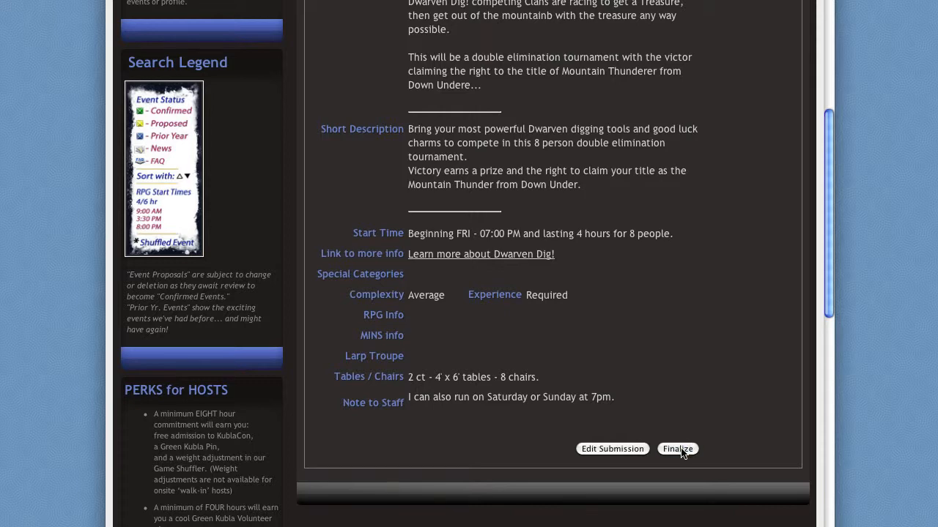